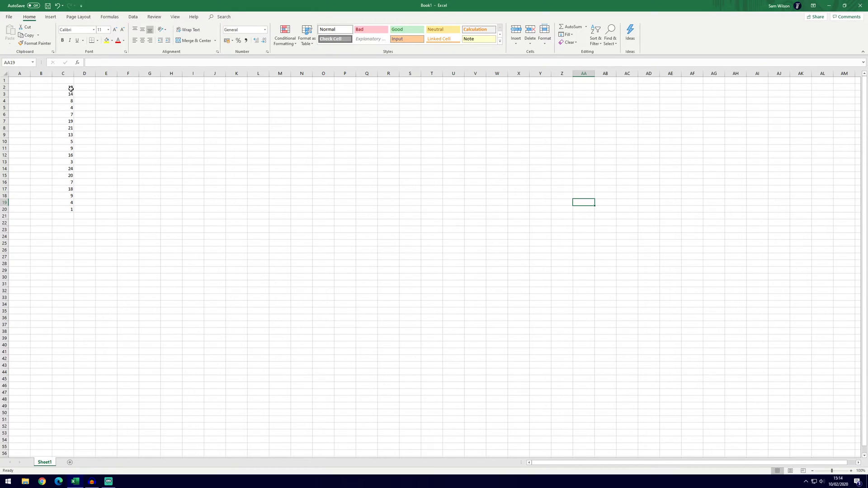
- Select C2:C20 and start a new cell-value rule for greater than or equal to 15
drag(69, 88, 72, 208)
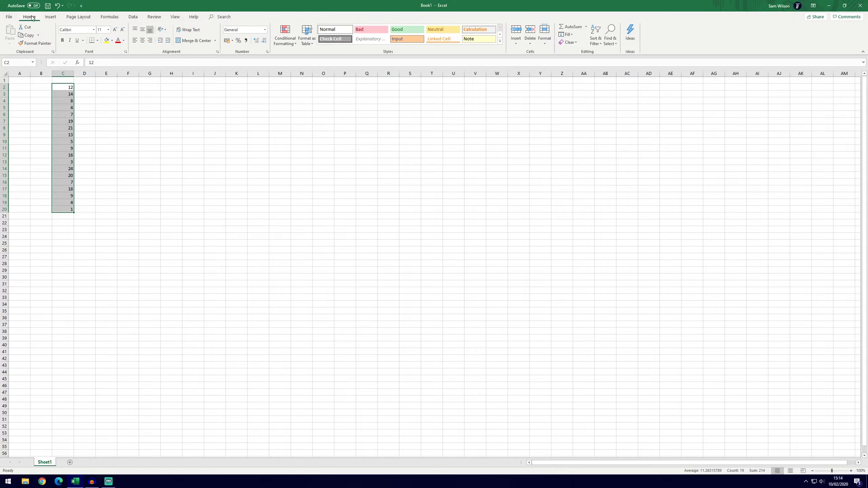
click(287, 35)
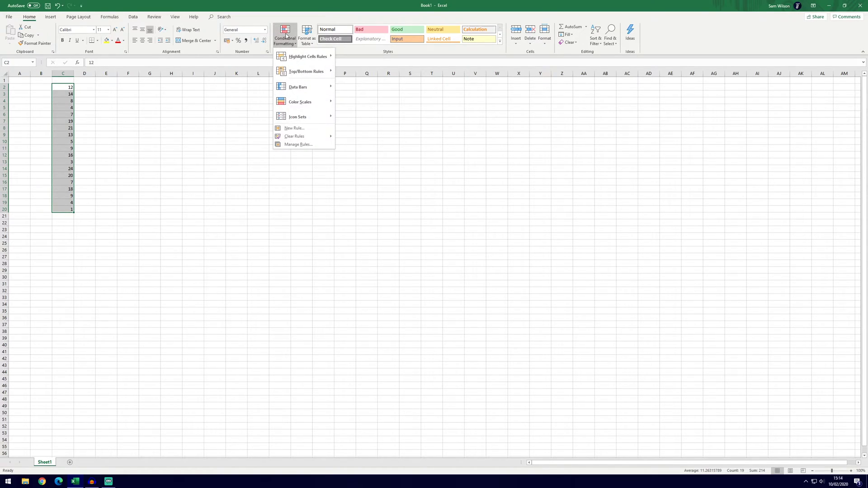
click(302, 129)
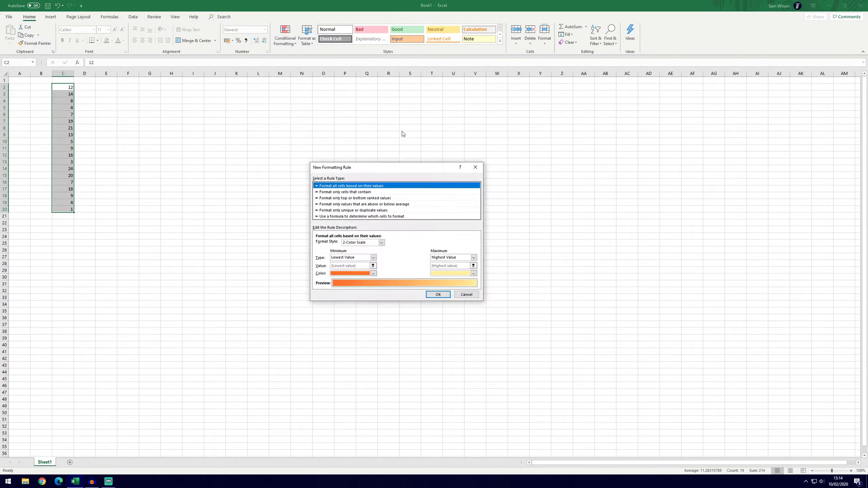
click(371, 193)
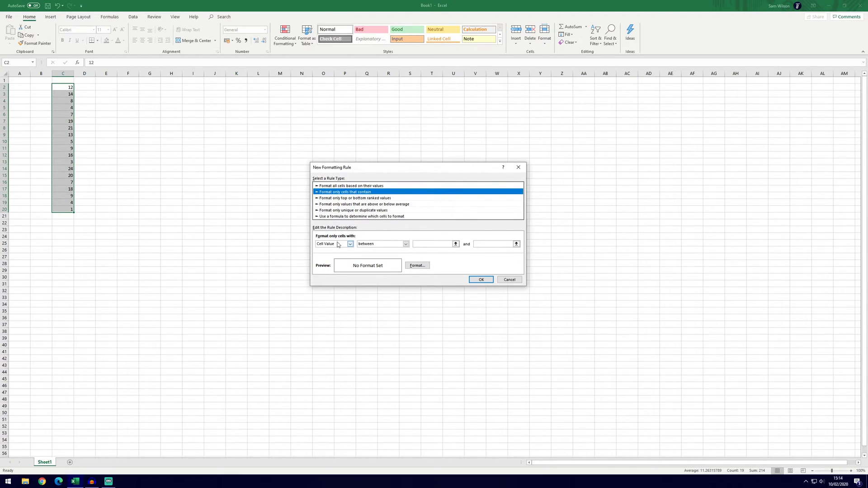
click(384, 244)
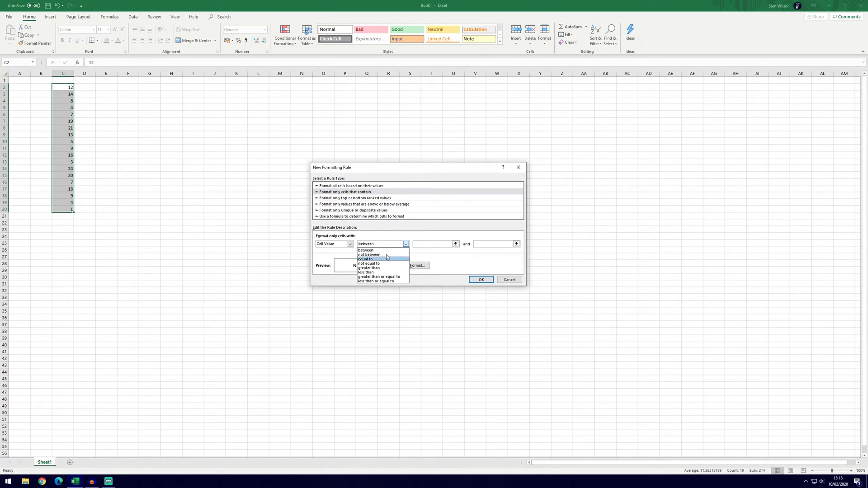
click(388, 278)
click(430, 244)
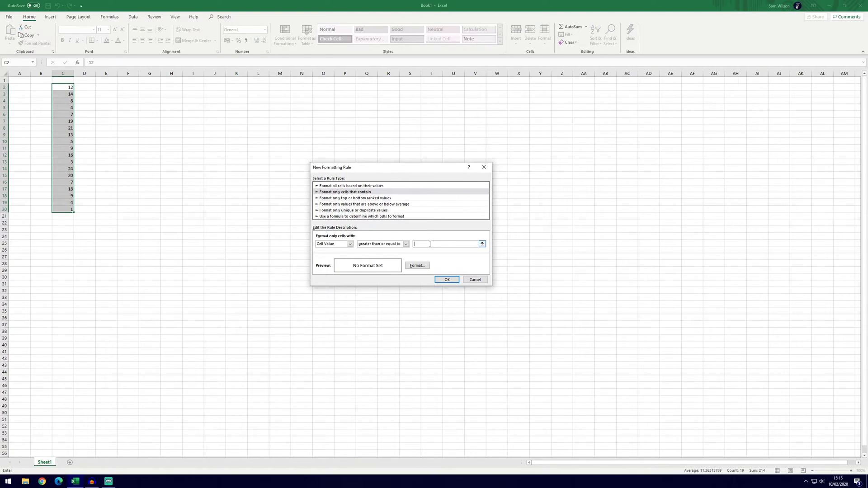
text(15)
- Give the rule a green fill and apply it to C2:C20
click(423, 266)
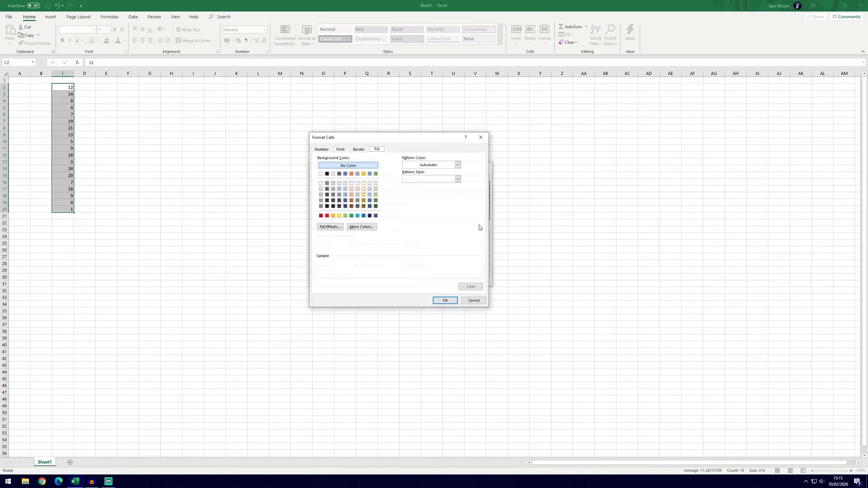
click(376, 174)
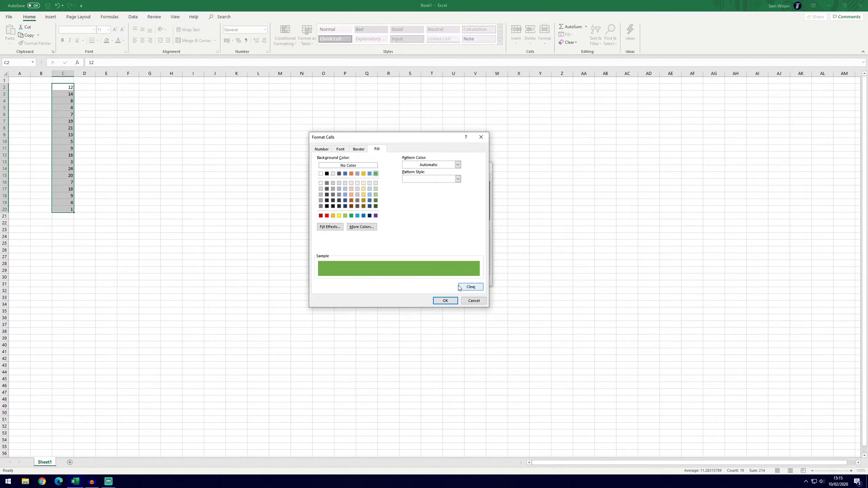
click(445, 301)
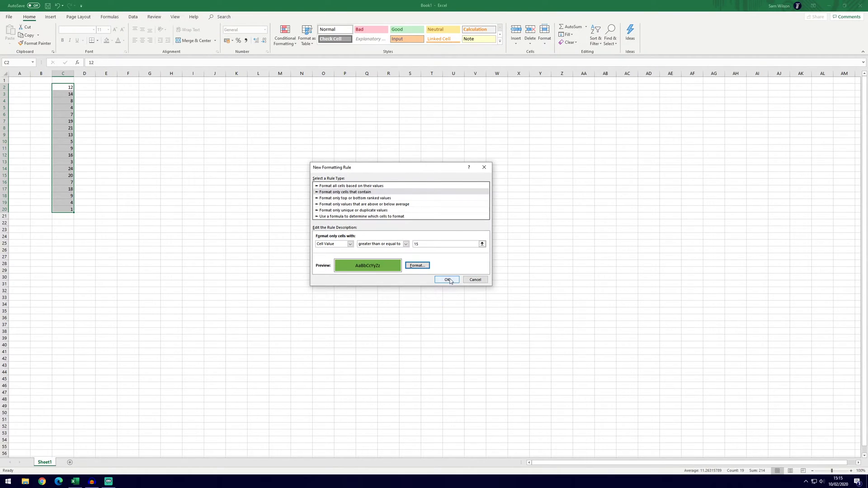
click(450, 281)
click(199, 190)
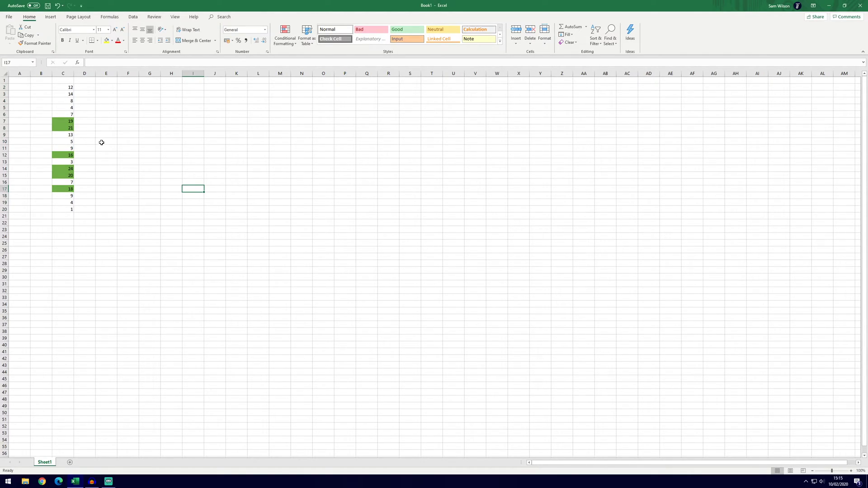
- Check the column values, then enter 15 in cell C20 in place of 1
click(81, 122)
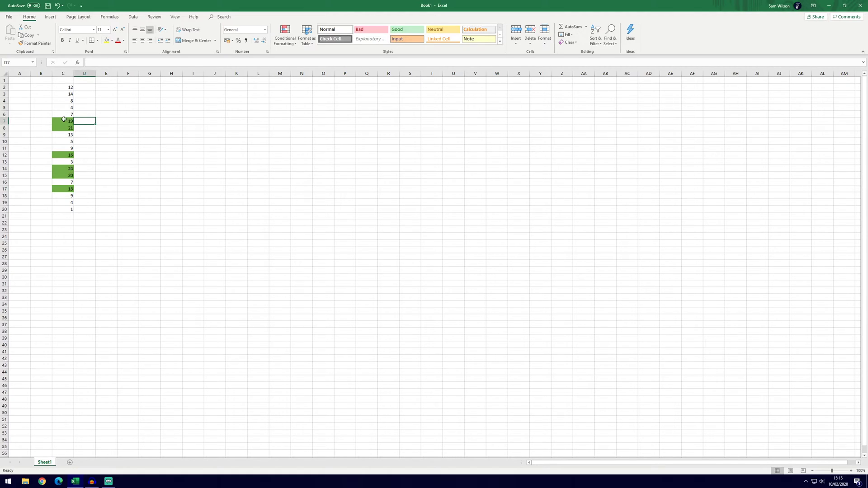
click(64, 121)
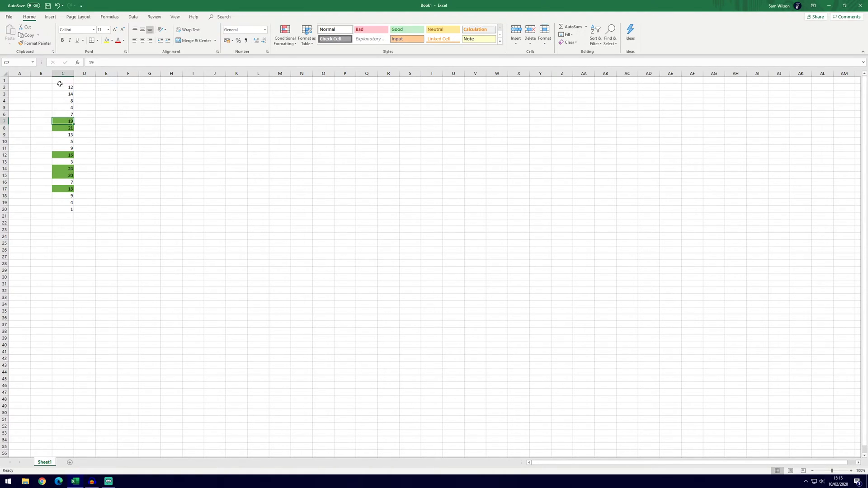
drag(62, 86, 63, 207)
click(63, 210)
text(15)
key(Return)
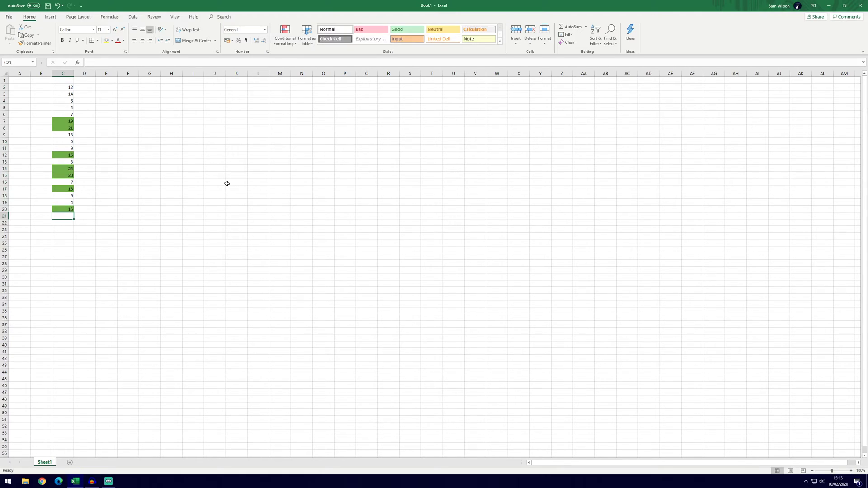
click(106, 87)
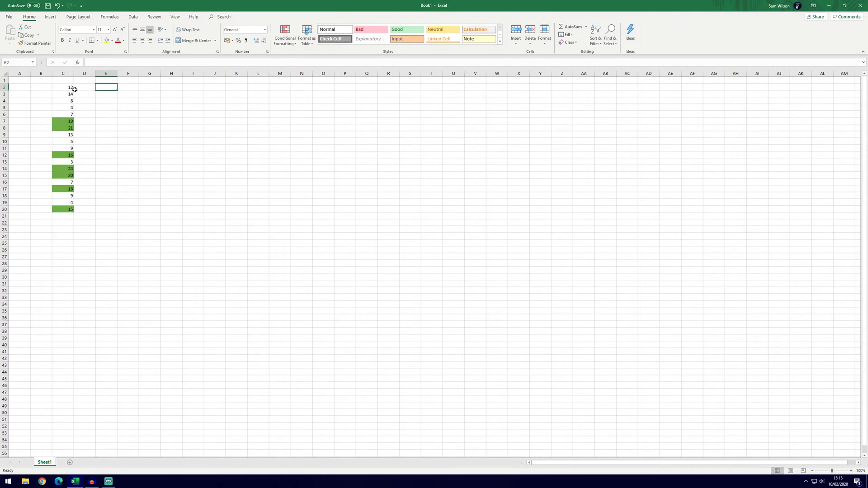
- Clear the conditional formatting rules from the selected cells C2:C20
drag(68, 88, 70, 209)
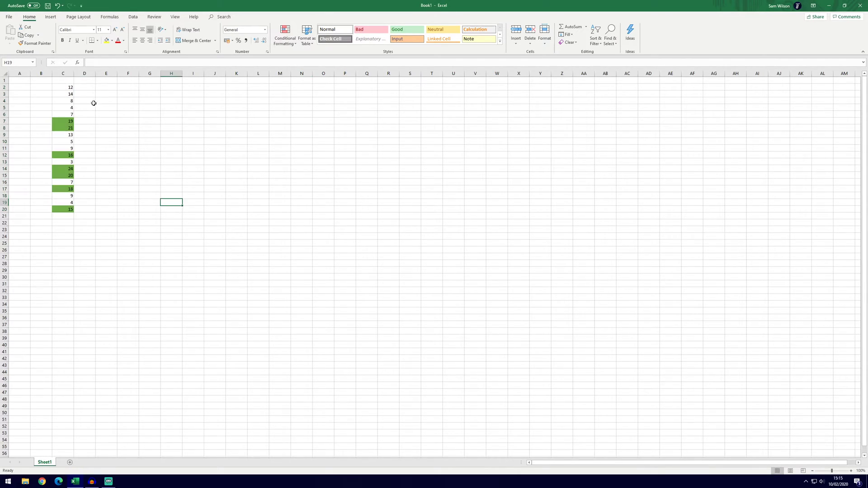
drag(72, 89, 72, 210)
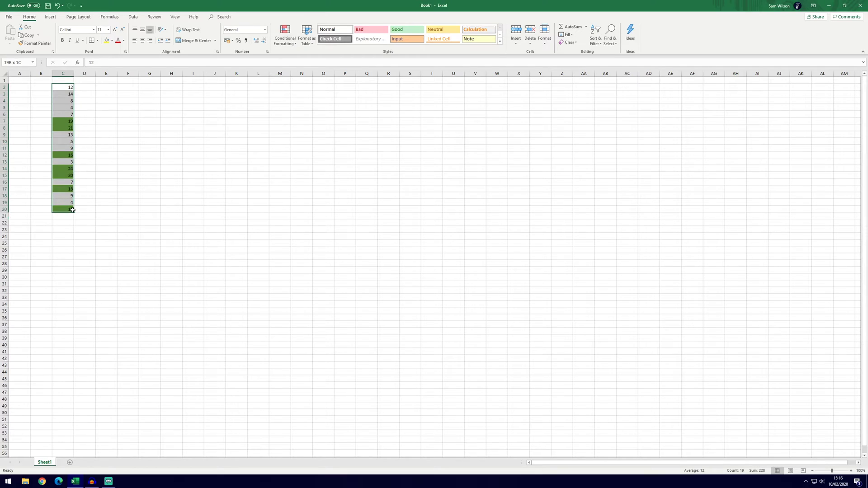
click(292, 40)
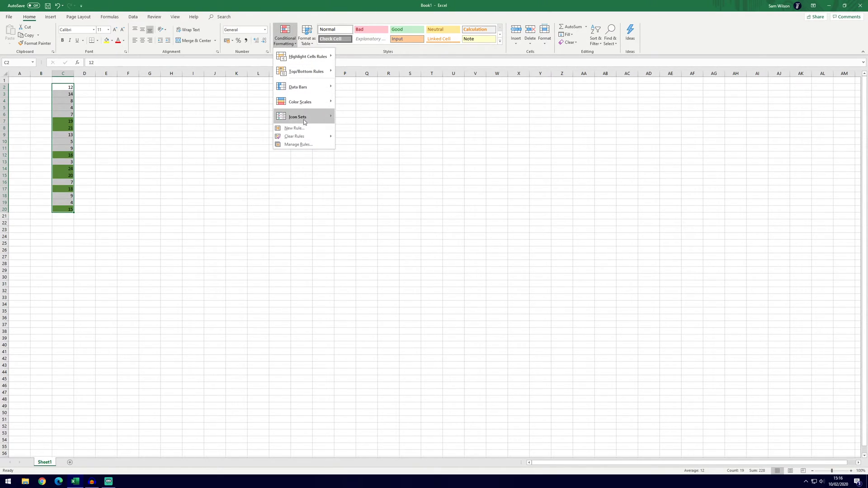
mouse_move(304, 138)
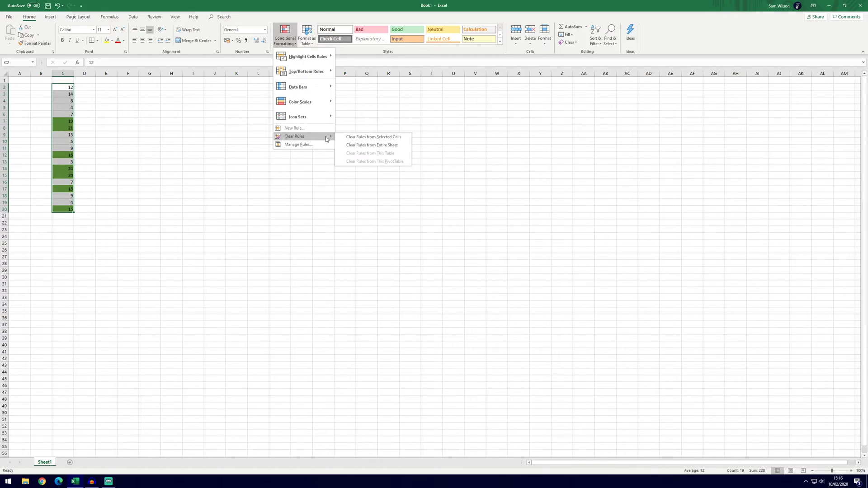
click(372, 138)
click(110, 134)
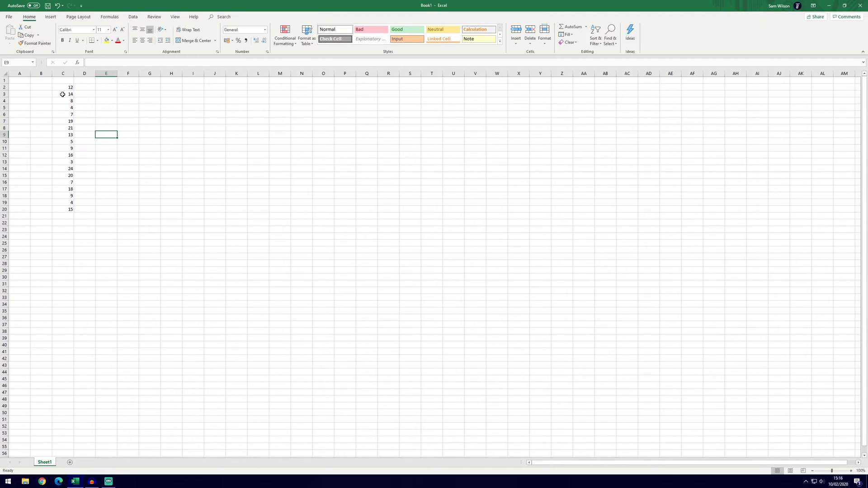
- Select C2:C20 and start a new cell-value rule using the between comparison for 5 to 10
click(62, 134)
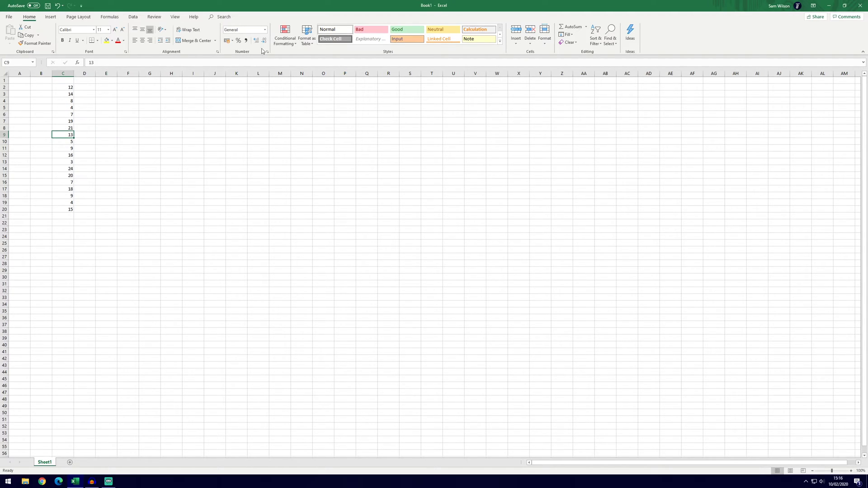
drag(70, 87, 72, 210)
click(286, 38)
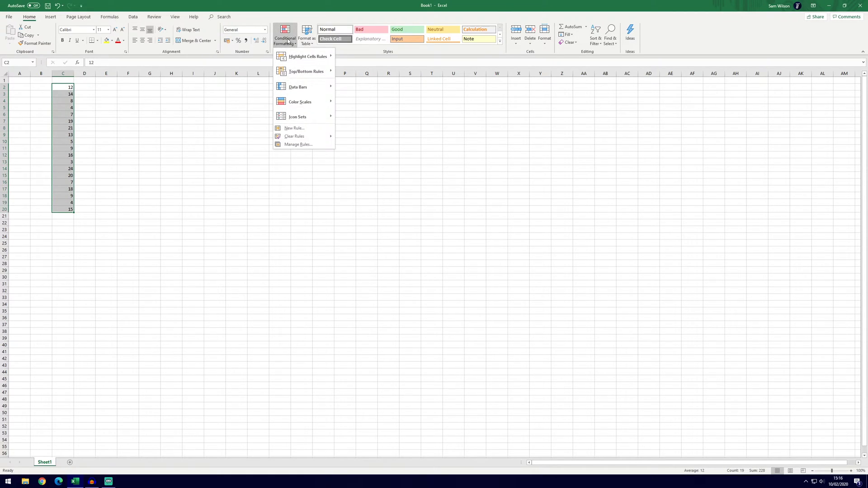
click(302, 129)
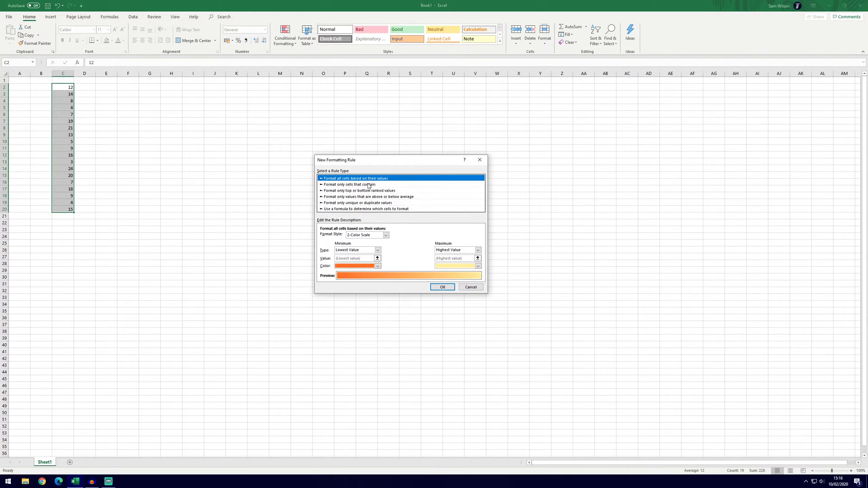
click(369, 185)
click(384, 237)
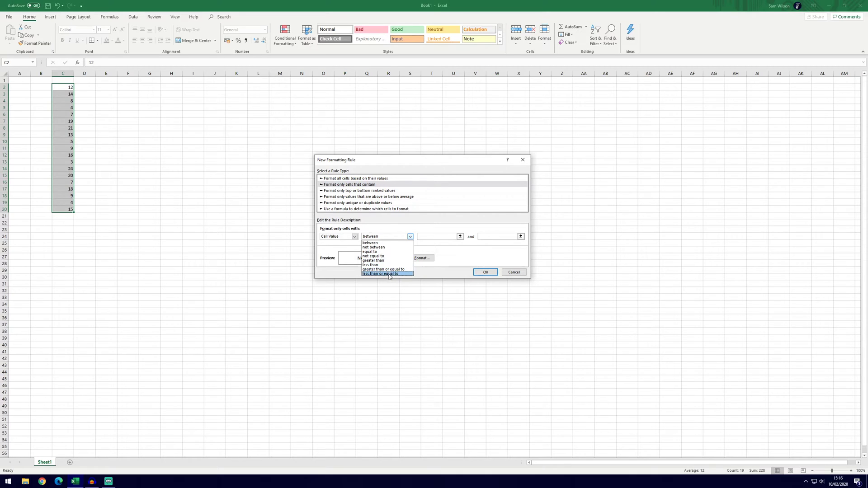
click(381, 243)
click(444, 237)
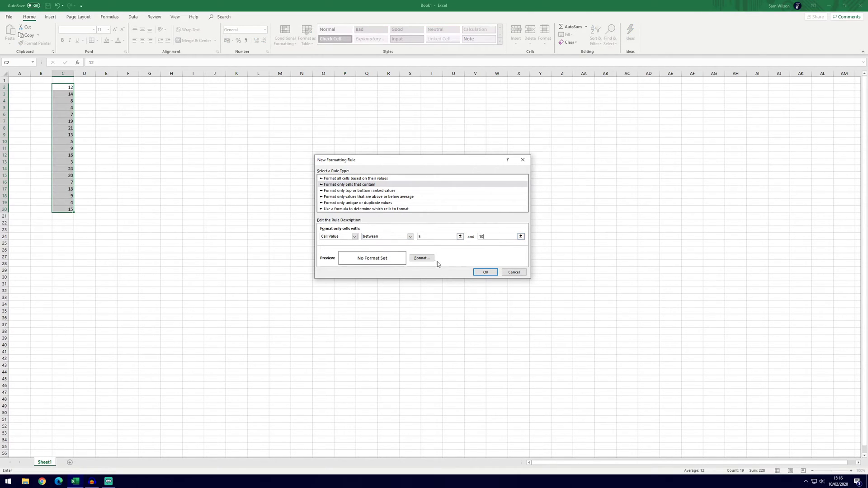
- Give the 5-to-10 rule a green fill and apply it to the column
click(423, 259)
click(380, 167)
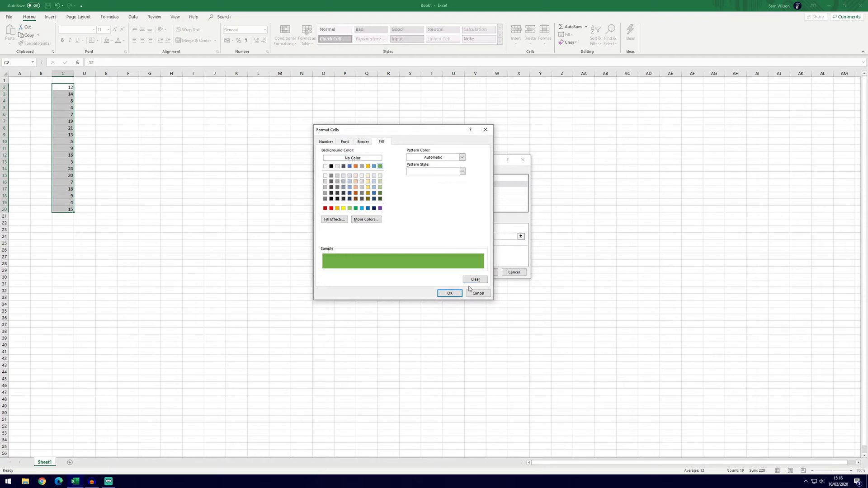
click(450, 293)
click(487, 273)
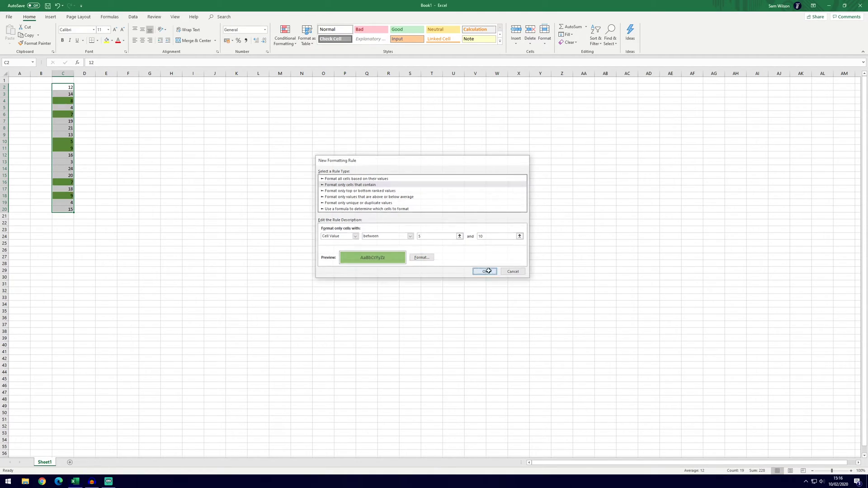
click(554, 270)
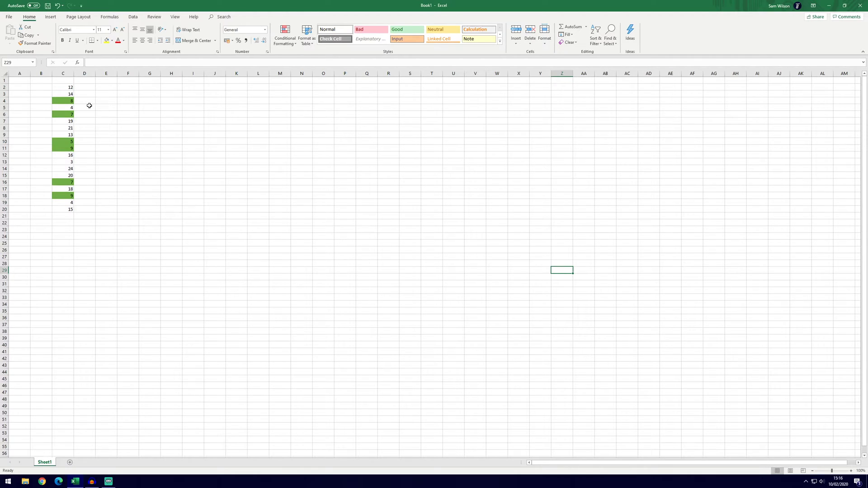
drag(67, 94, 68, 209)
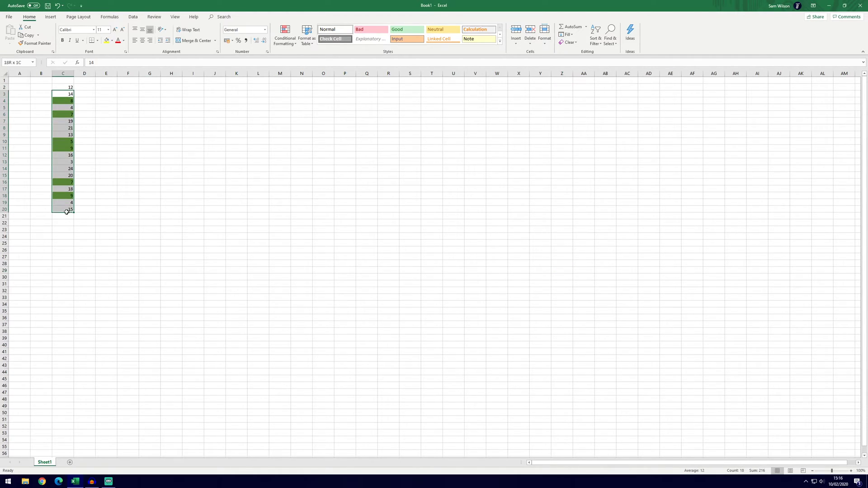
click(134, 126)
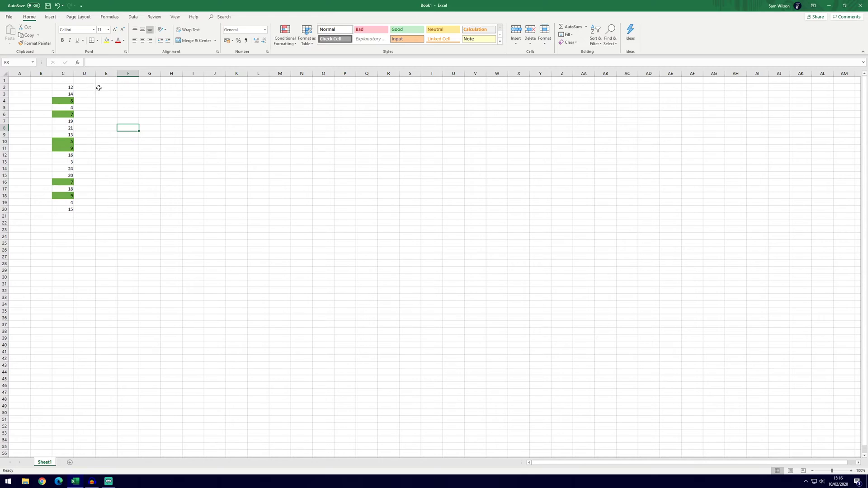
- Select C2:C20 and start a new 2-Color Scale rule with the minimum at Lowest Value
drag(68, 87, 69, 210)
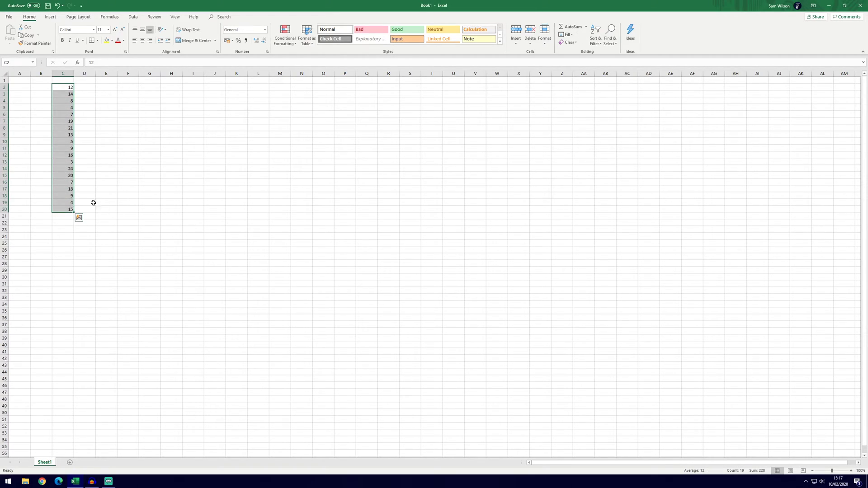
click(294, 42)
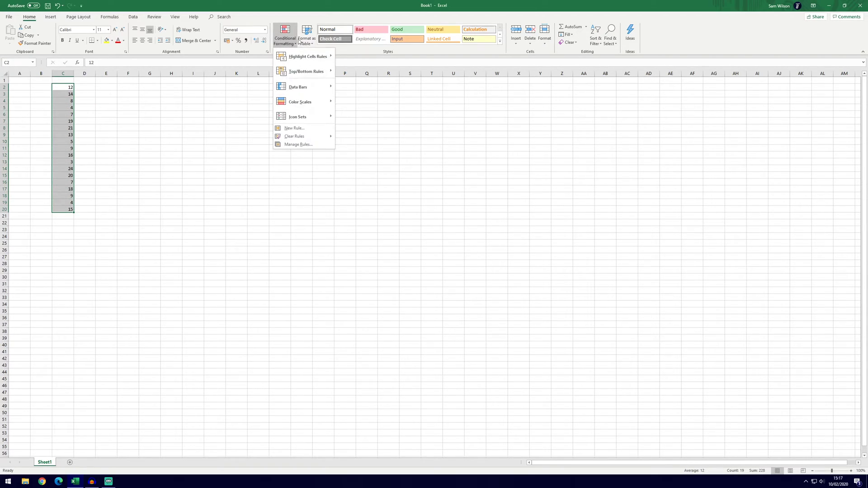
click(319, 132)
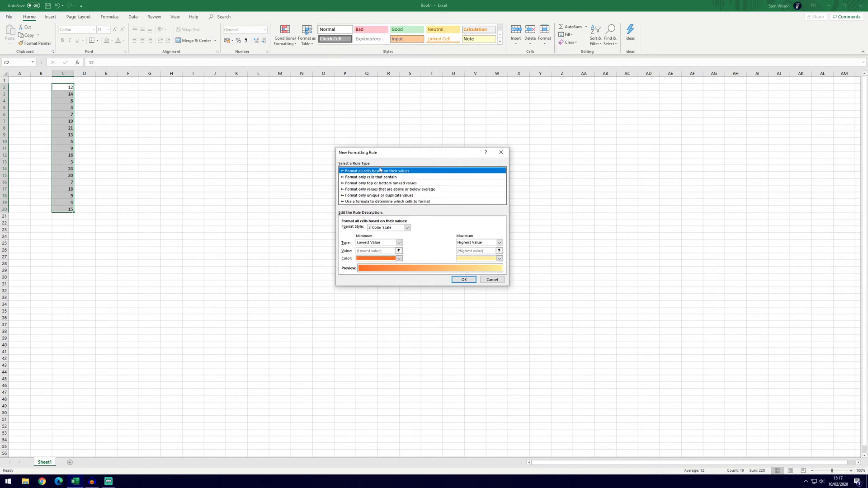
click(407, 228)
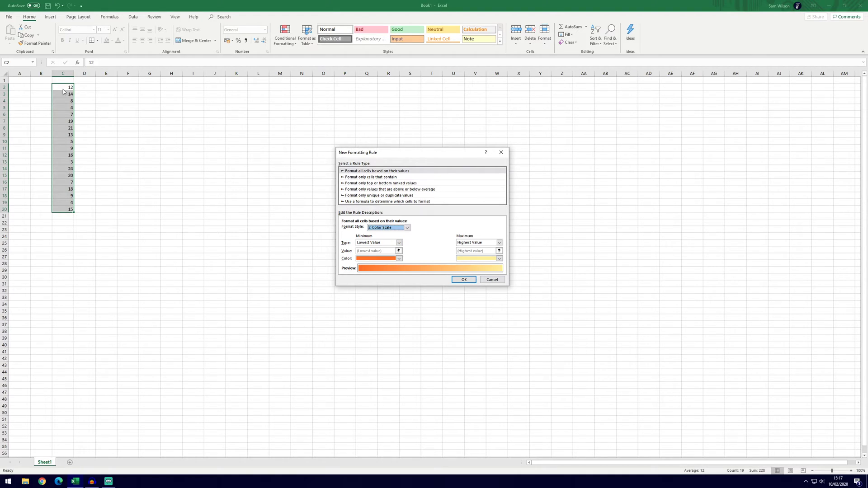
click(379, 243)
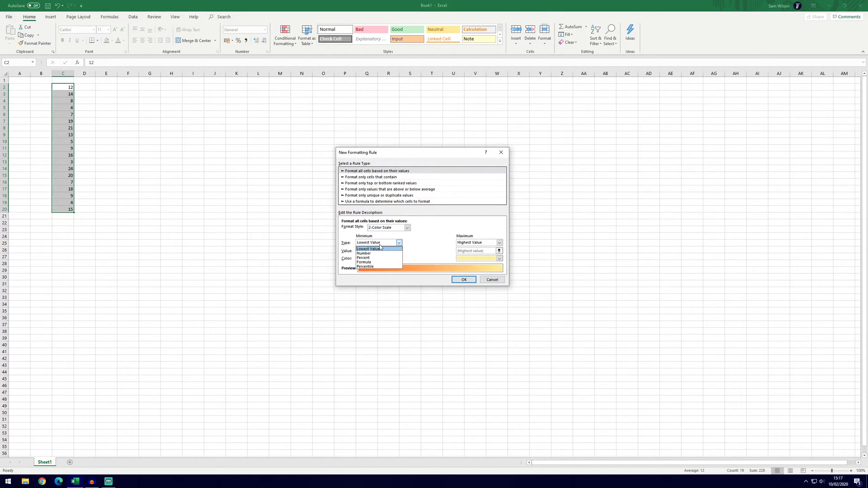
click(377, 254)
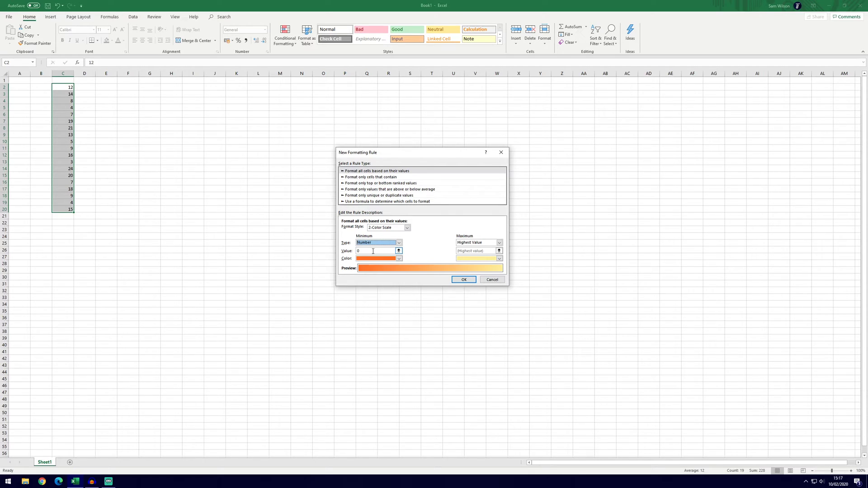
click(399, 243)
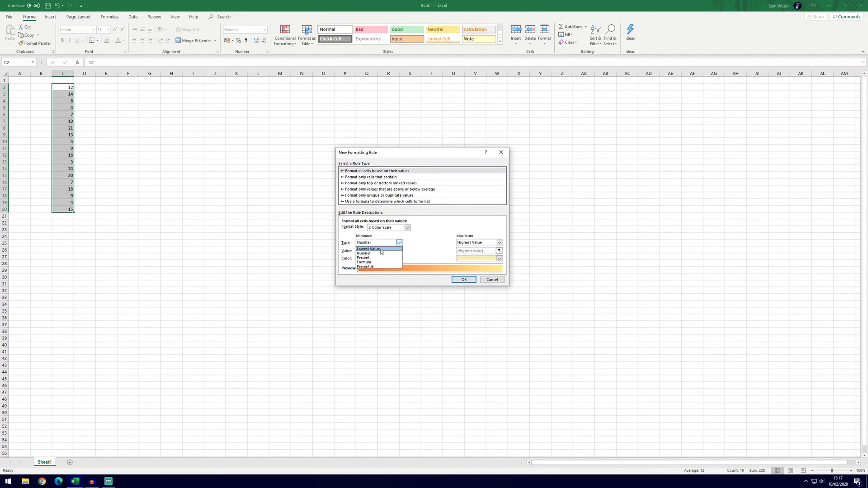
click(381, 249)
- Colour the scale red at the minimum and green at the maximum, and apply it
click(399, 260)
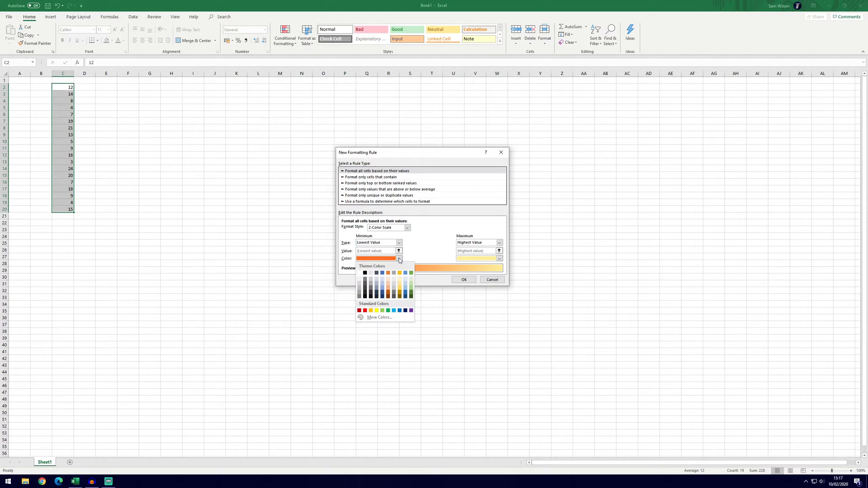
click(369, 312)
click(496, 260)
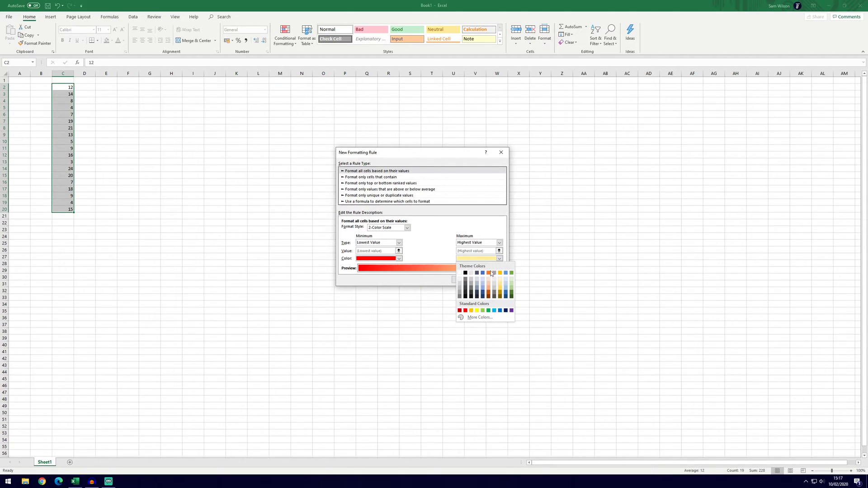
click(513, 274)
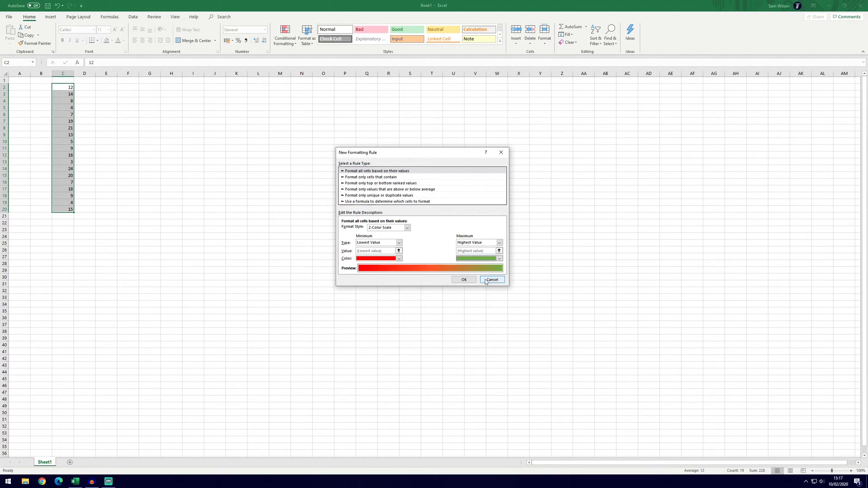
click(464, 280)
click(207, 201)
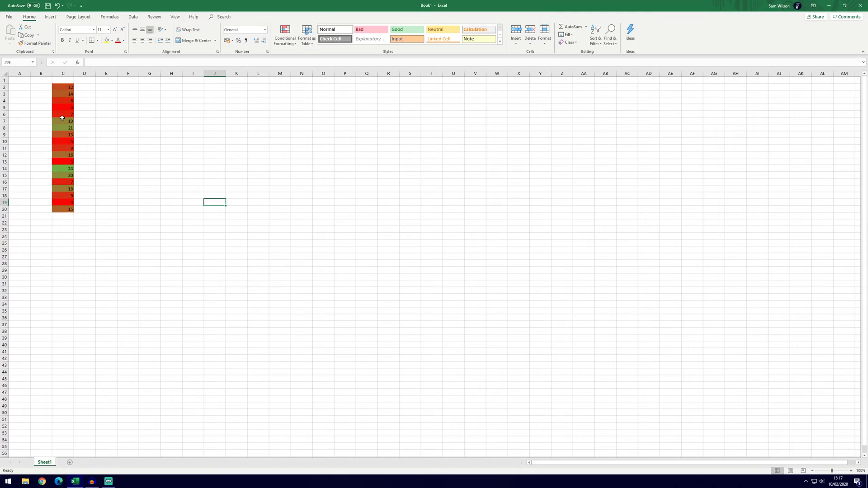
- Inspect the shaded values in cells C13 (3) and C14 (24)
click(69, 168)
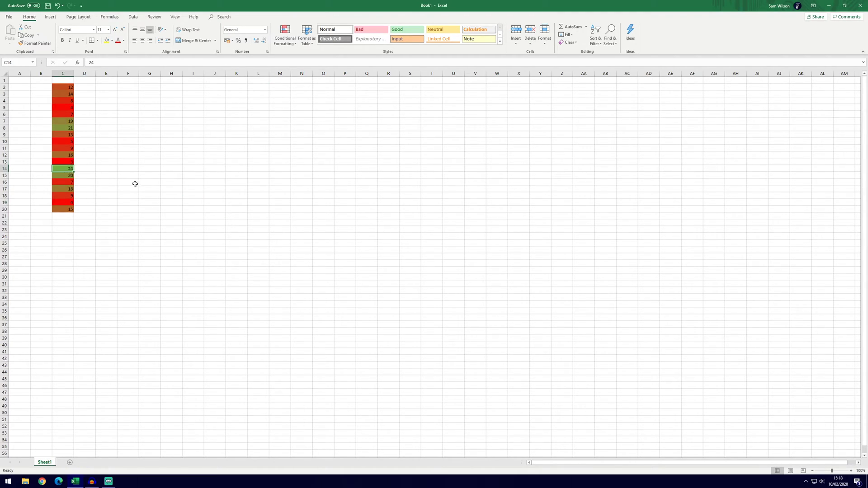
click(70, 162)
click(71, 168)
click(85, 169)
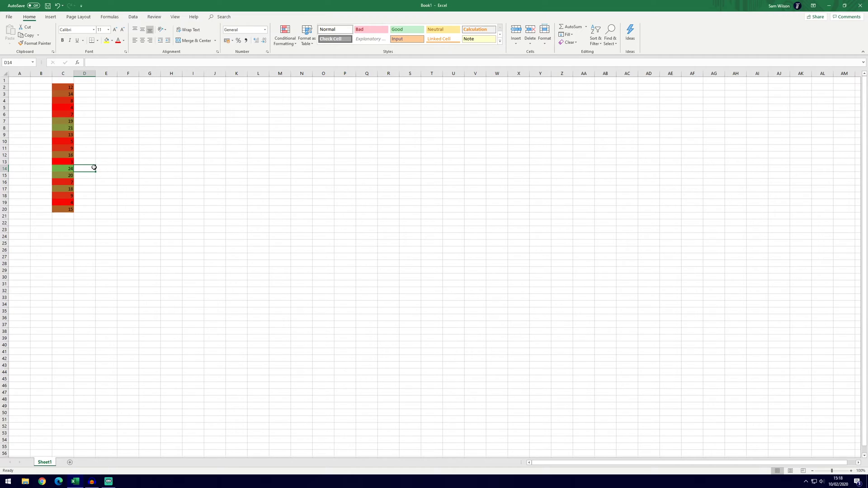
click(70, 169)
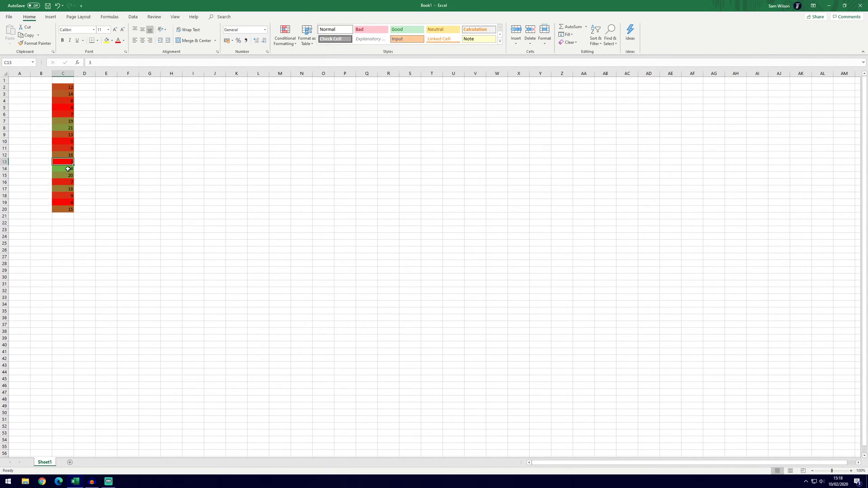
- Clear the colour-scale rules from the selected cells C2:C20
drag(63, 87, 68, 209)
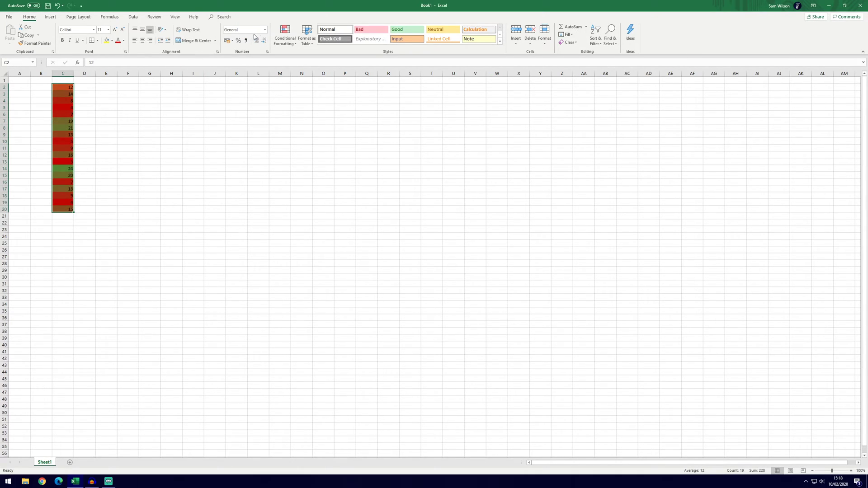
click(285, 39)
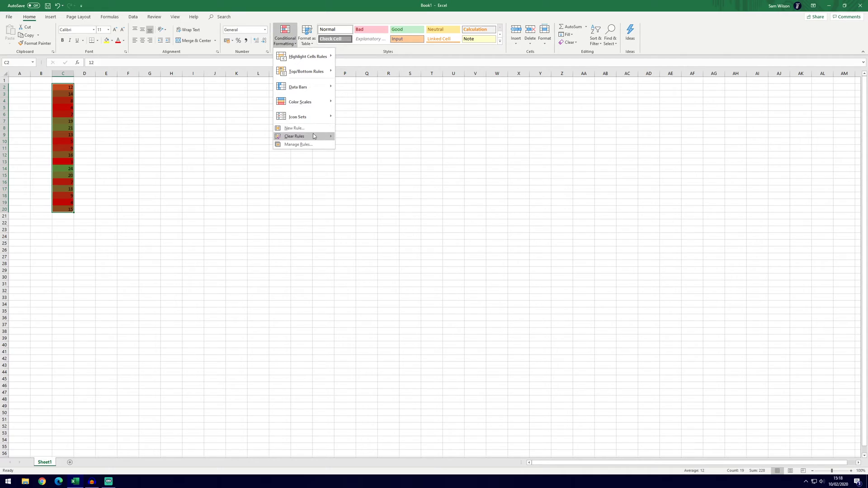
mouse_move(312, 137)
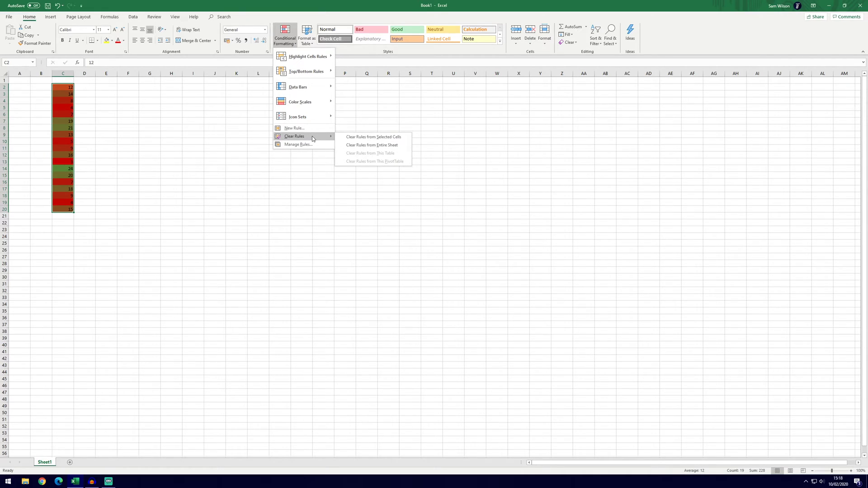
click(356, 138)
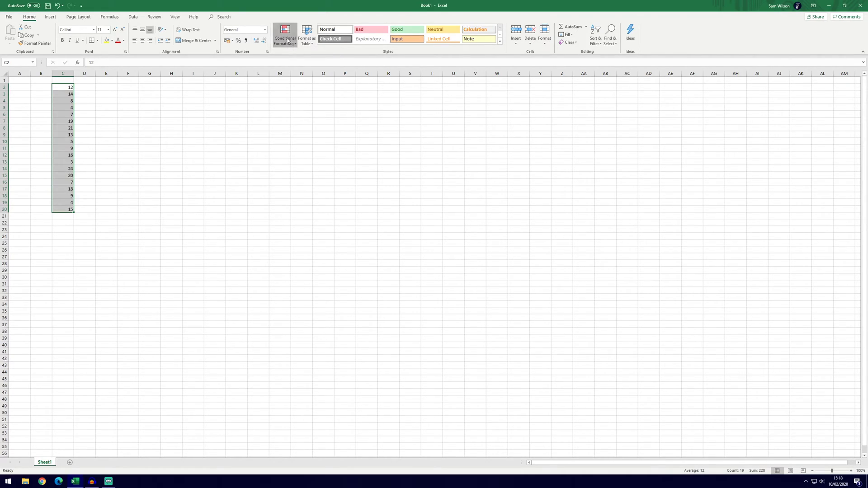
- Start a new 2-Color Scale rule with red for the minimum and green for the maximum
click(285, 37)
click(298, 128)
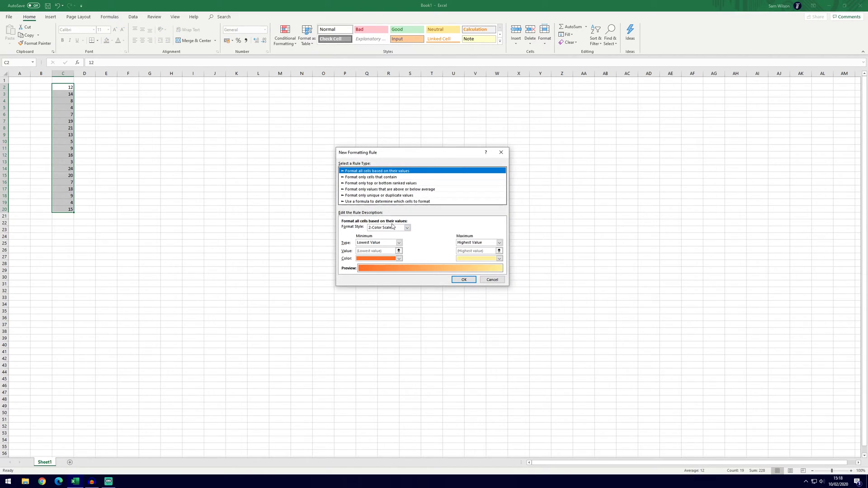
click(399, 259)
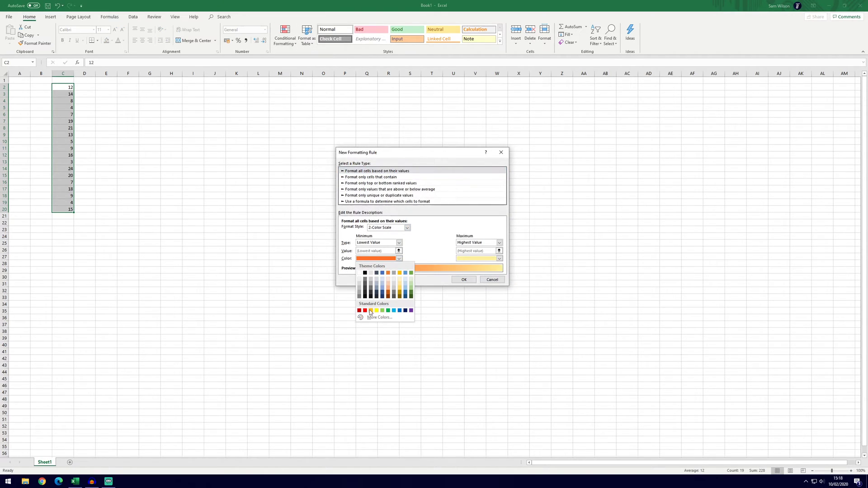
click(365, 311)
click(500, 258)
click(489, 311)
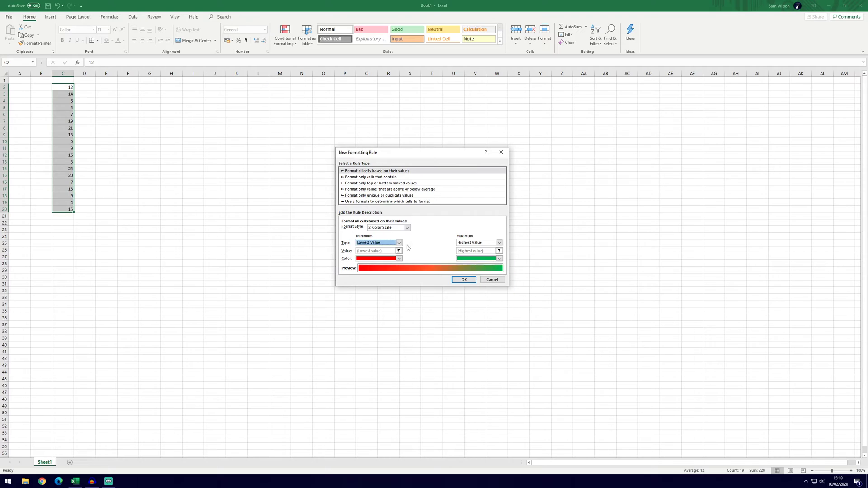
- Make both ends fixed numbers, 0 and 30, and apply the scale
click(399, 243)
click(381, 254)
click(473, 244)
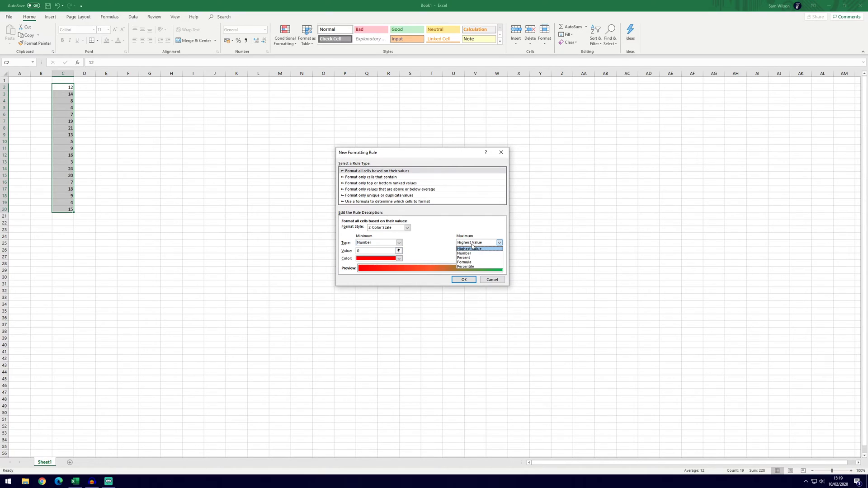
click(469, 253)
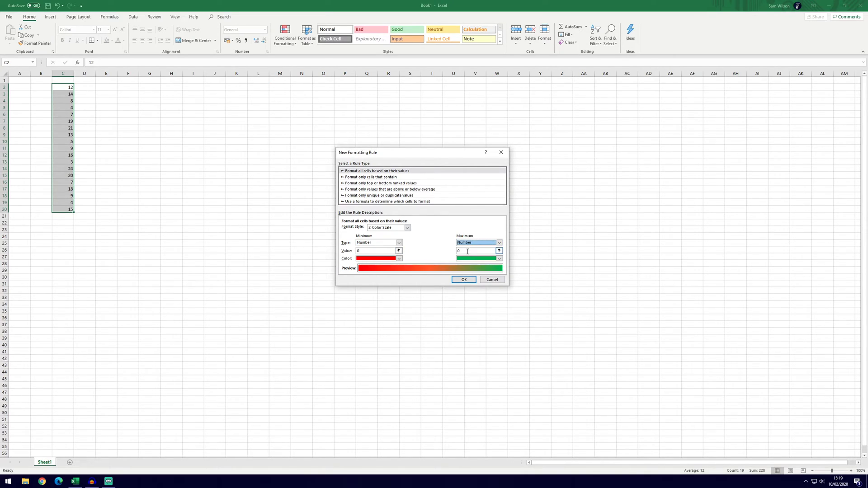
click(468, 251)
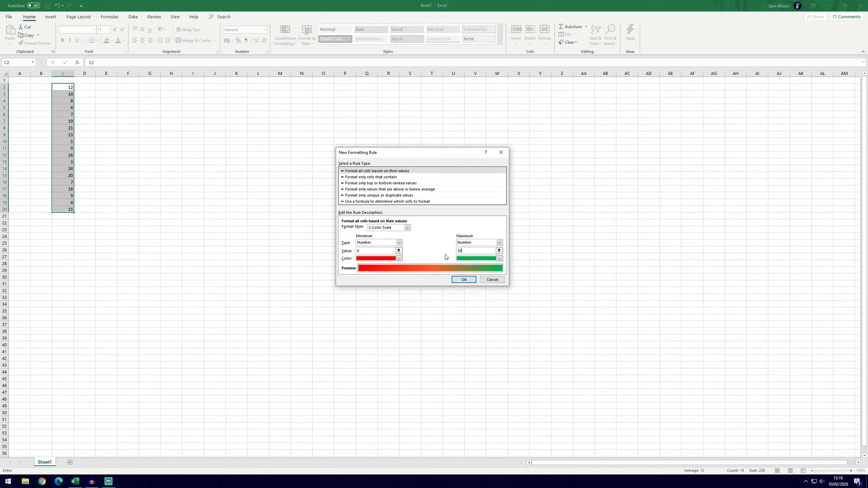
click(464, 280)
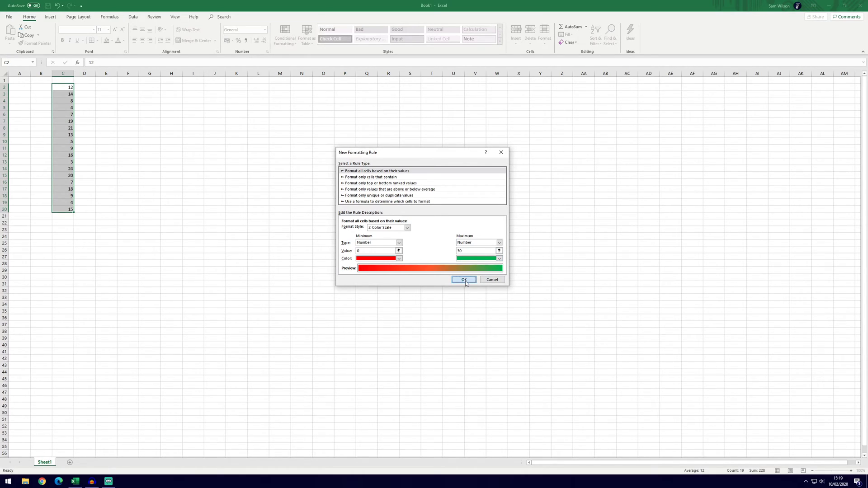
click(165, 185)
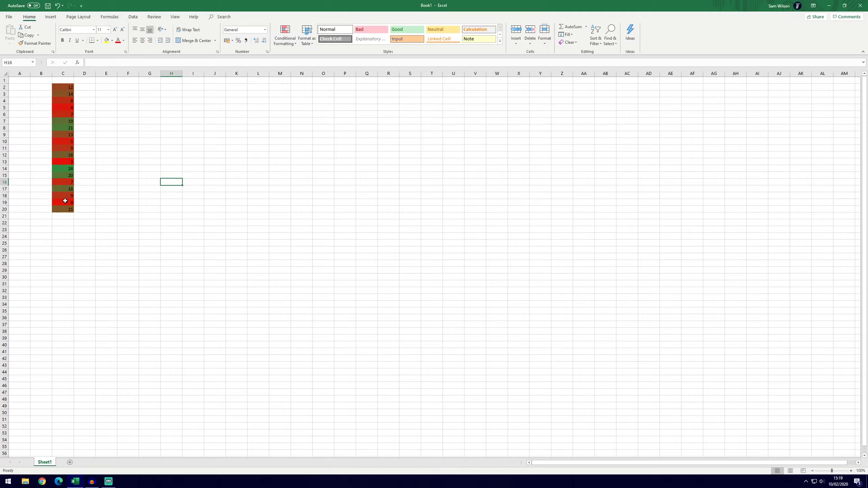
- Select C2:C20 and try a 3-Color Scale with a Number midpoint in the new rule
click(150, 134)
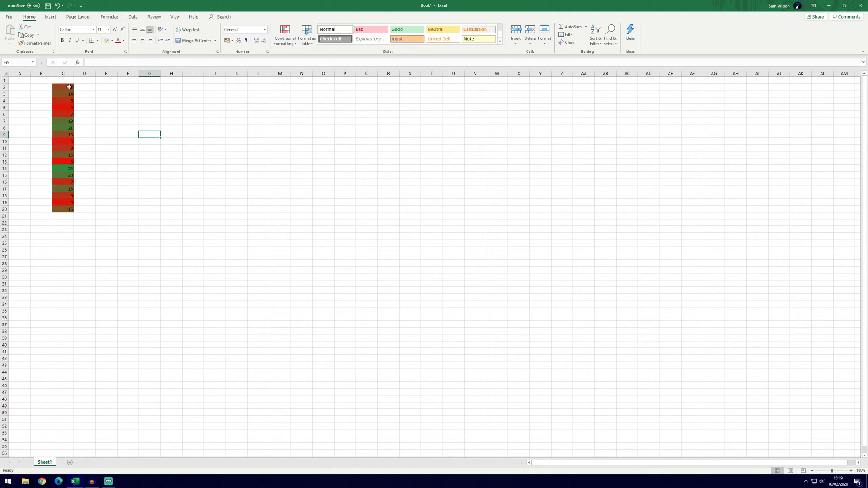
drag(69, 87, 68, 210)
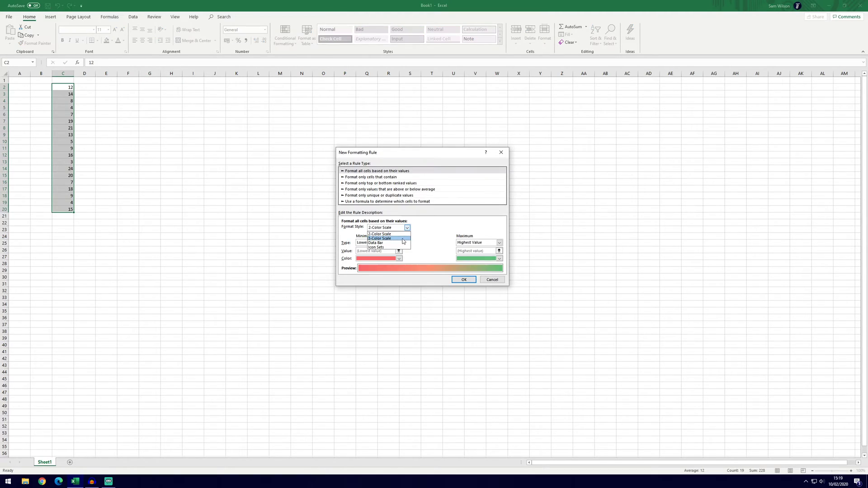
click(403, 238)
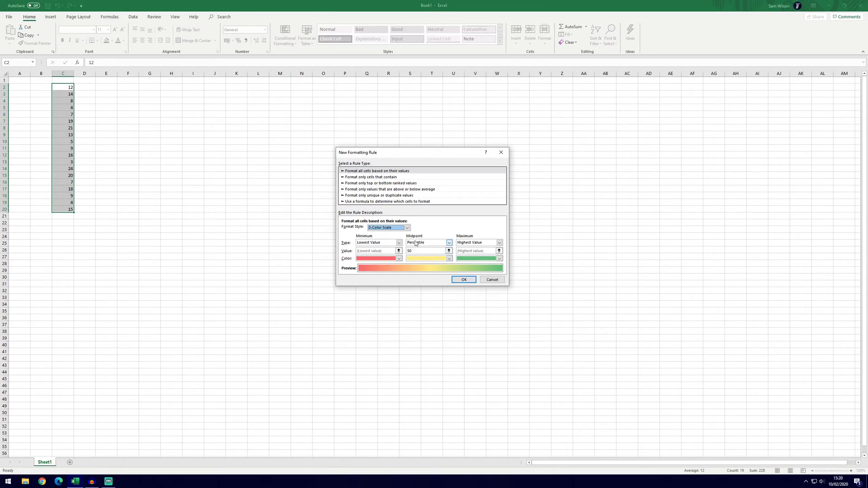
click(429, 243)
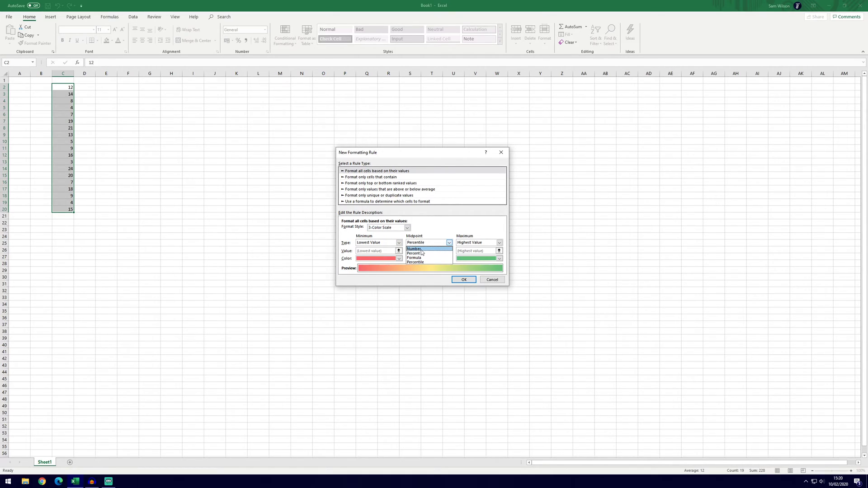
click(420, 249)
click(399, 243)
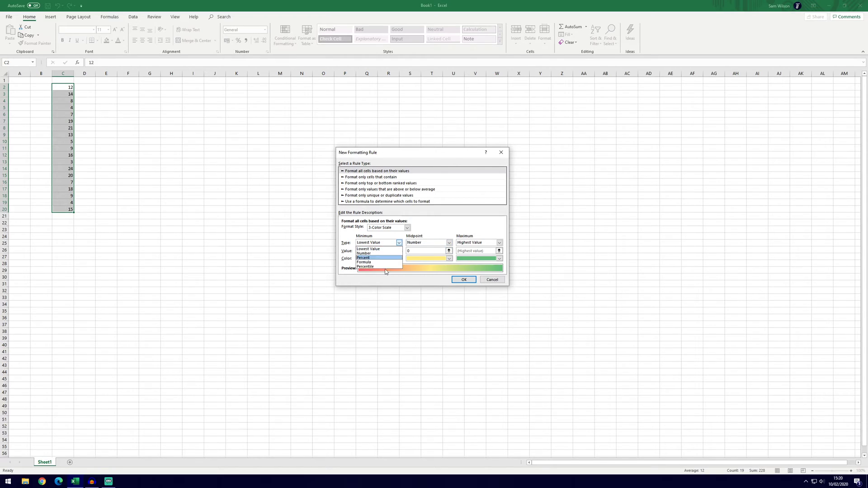
click(459, 236)
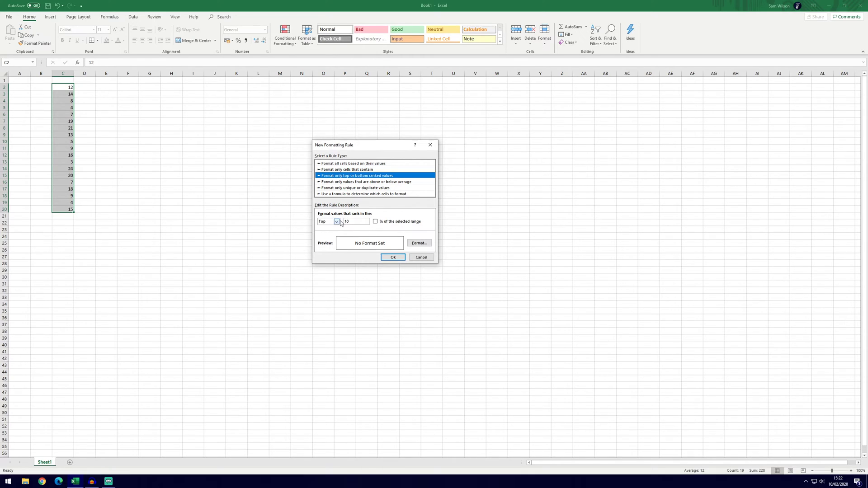
- Give the Top 10 rule a green fill and apply it to the column C numbers
click(418, 245)
click(379, 127)
click(353, 193)
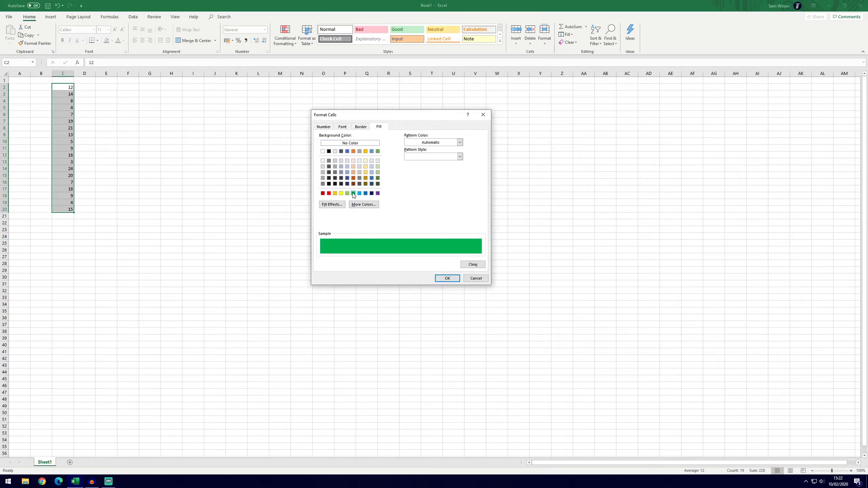
click(447, 278)
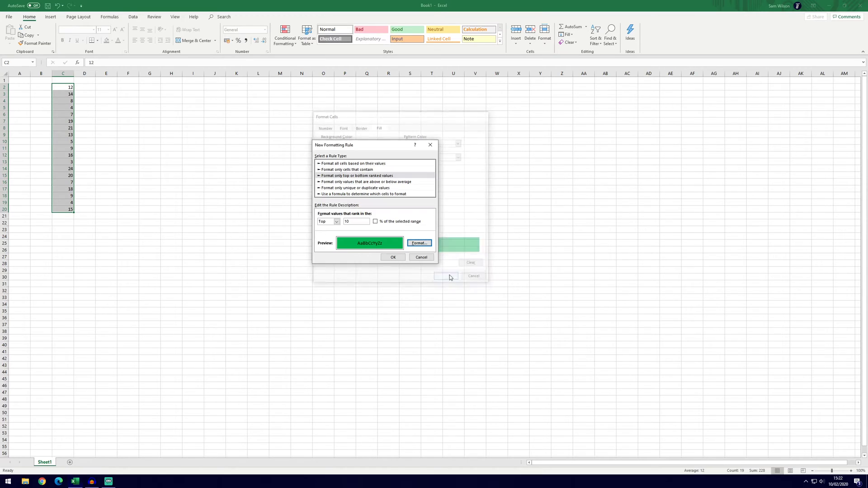
click(394, 258)
click(98, 121)
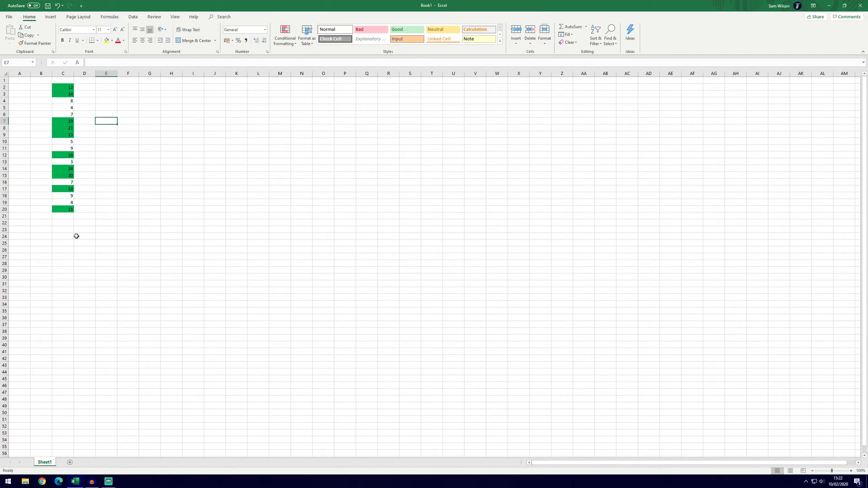
- Change the top-values rule to the top 10% of the selected range C2:C20
drag(68, 88, 68, 108)
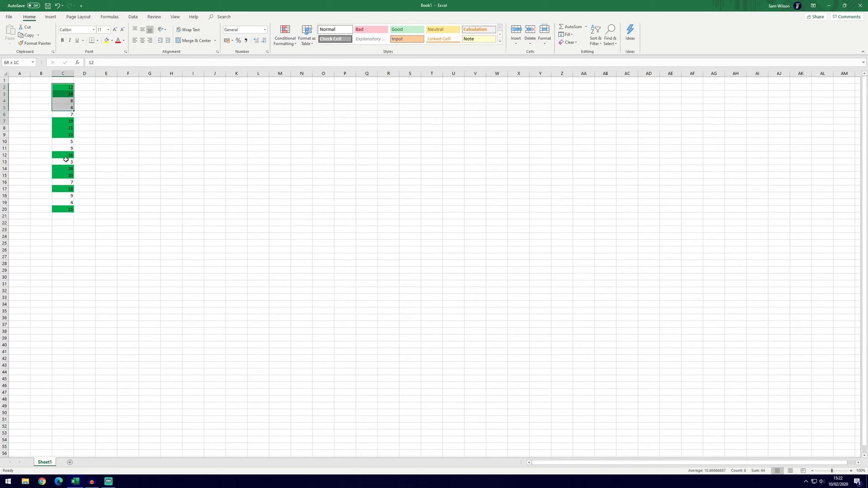
drag(68, 109, 67, 209)
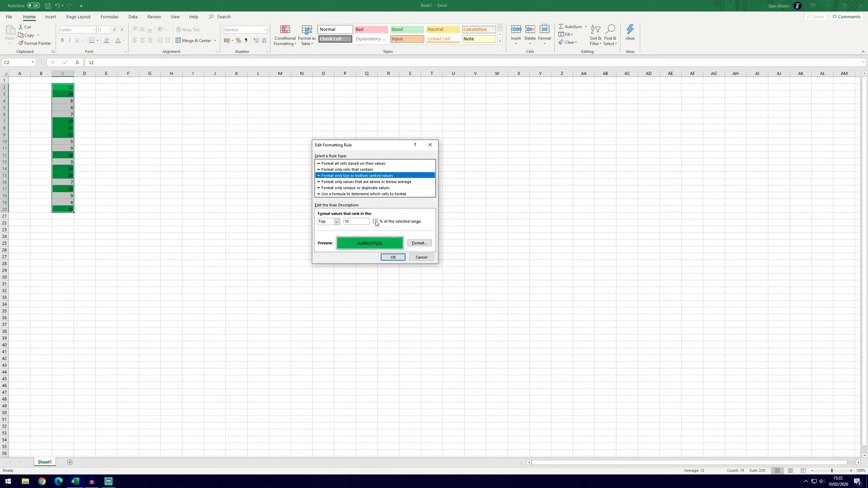
click(375, 222)
click(392, 258)
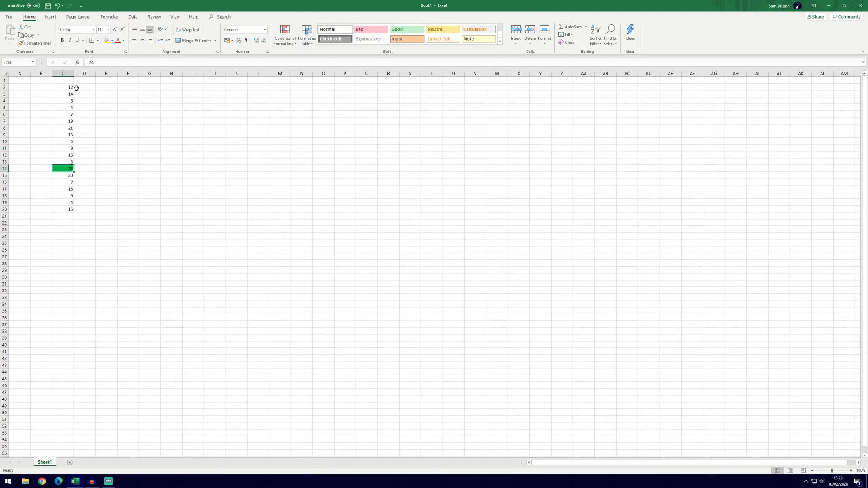
drag(68, 87, 74, 207)
click(68, 168)
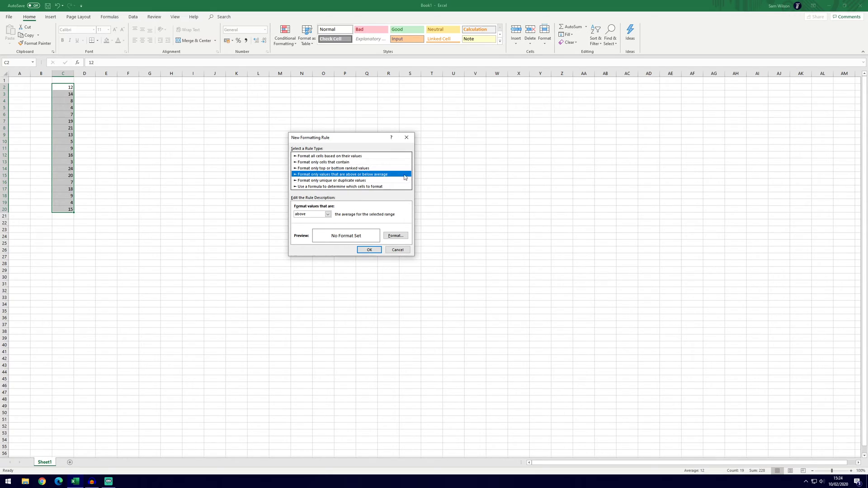
- Fill values above the C2:C20 average green, then reselect C2:C20
click(329, 215)
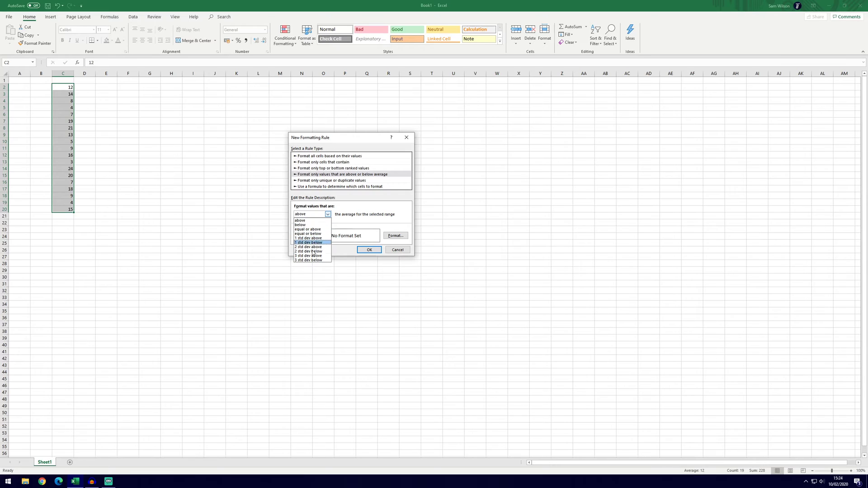
click(336, 216)
click(396, 236)
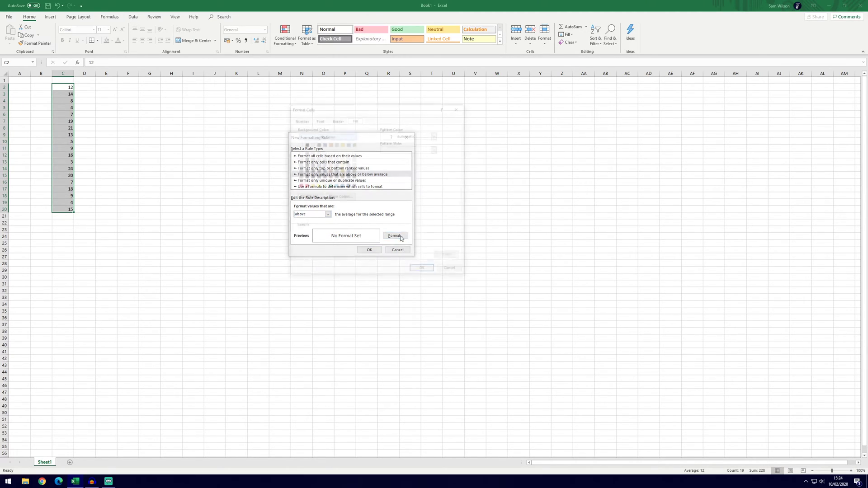
click(330, 186)
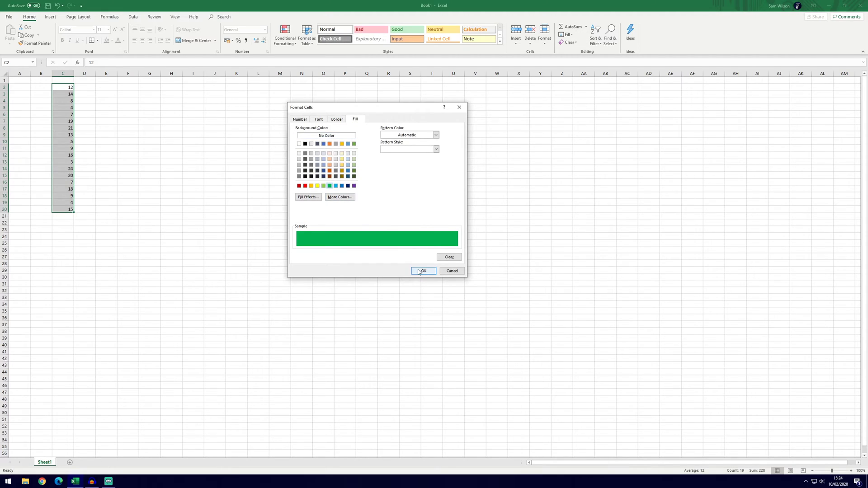
click(424, 271)
click(370, 251)
click(315, 255)
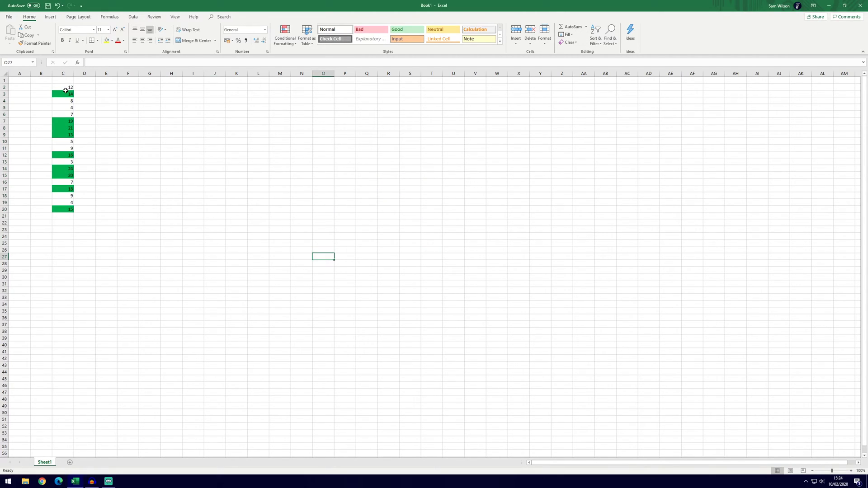
drag(65, 90, 63, 209)
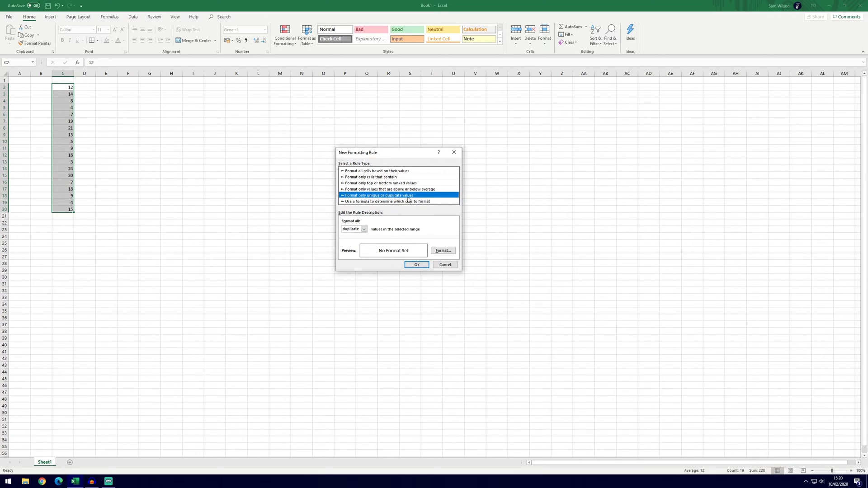
- Add a duplicate-values rule to C2:C20 with a red fill, then deselect to review the red duplicates
click(354, 230)
click(356, 236)
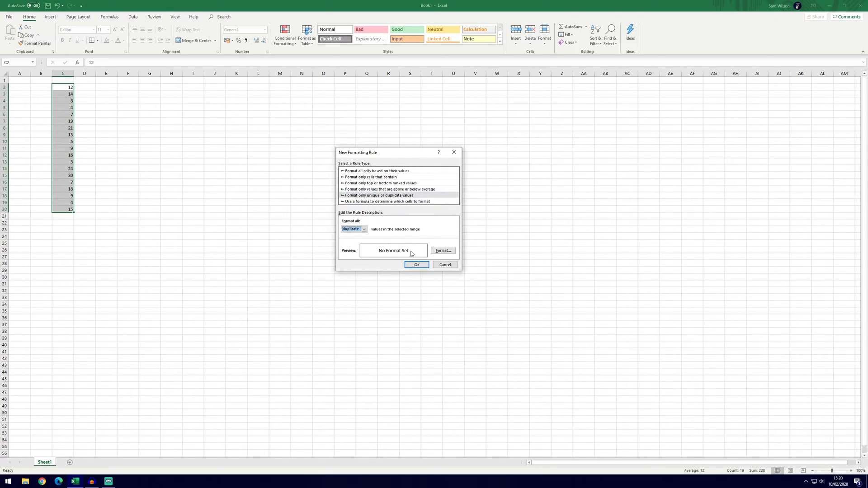
click(444, 252)
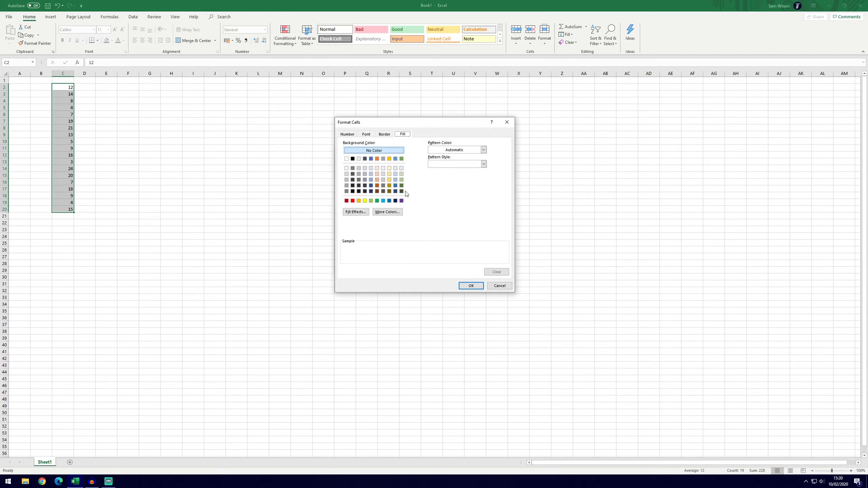
click(352, 201)
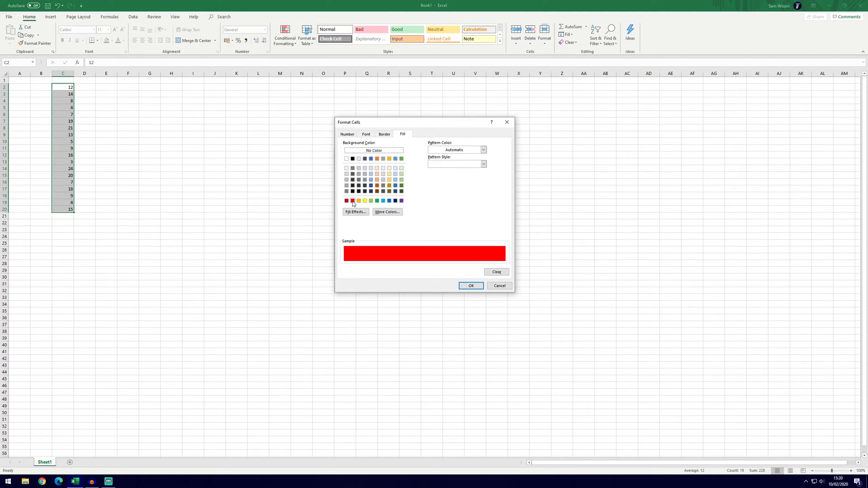
click(470, 285)
click(417, 265)
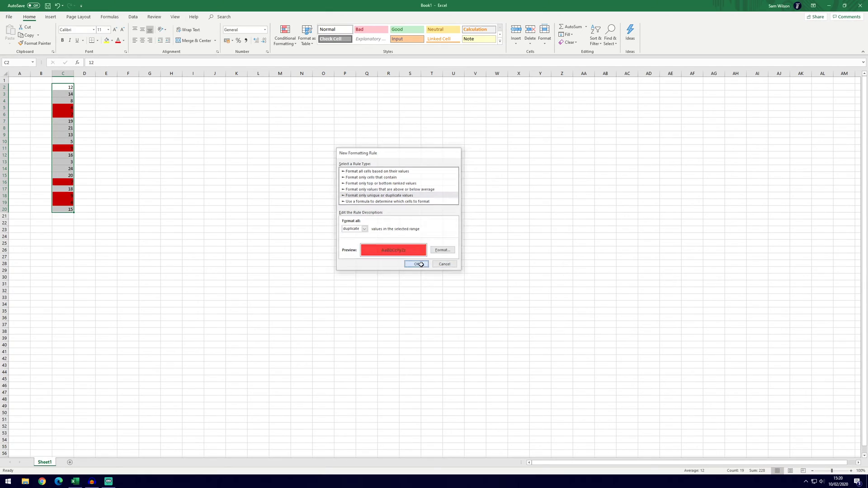
click(127, 181)
click(255, 144)
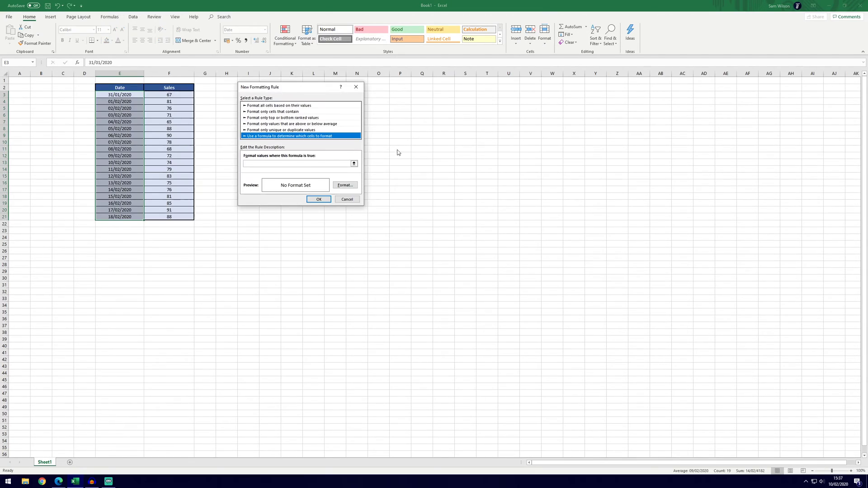
- Enter the rule formula =F3>=80, with F3 as a relative reference
click(323, 162)
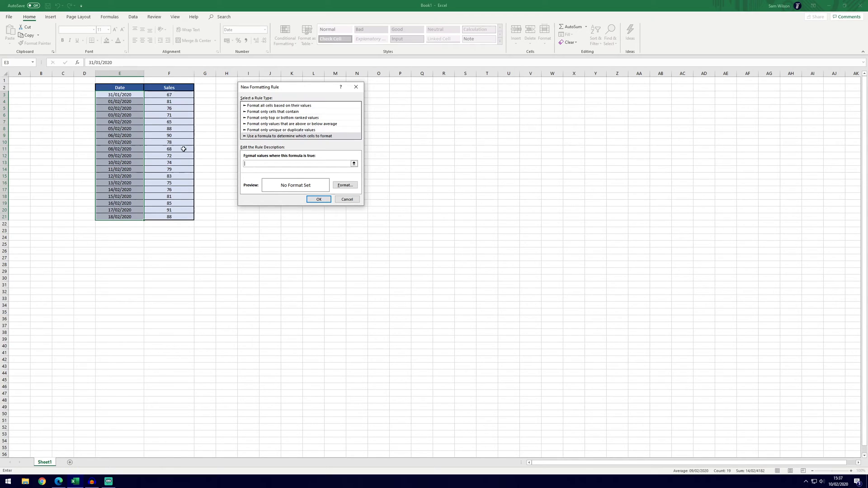
click(301, 163)
text(=)
click(162, 95)
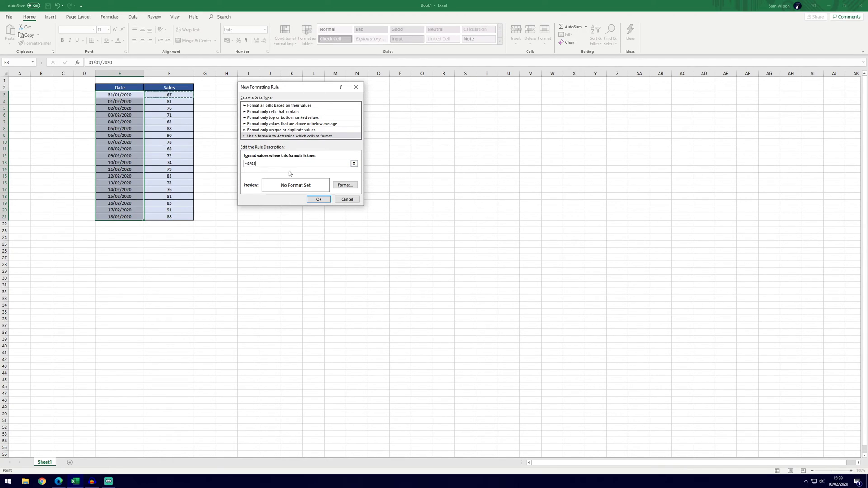
click(257, 164)
key(F4)
key(F4)
key(F4)
- Give the sales formula rule a green fill, apply it, and check highlighted dates like 01/02/2020
click(345, 185)
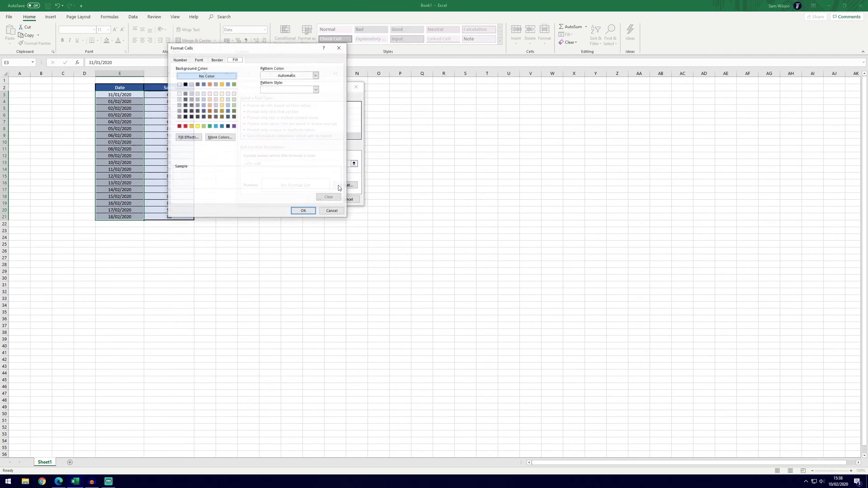
click(210, 127)
click(305, 212)
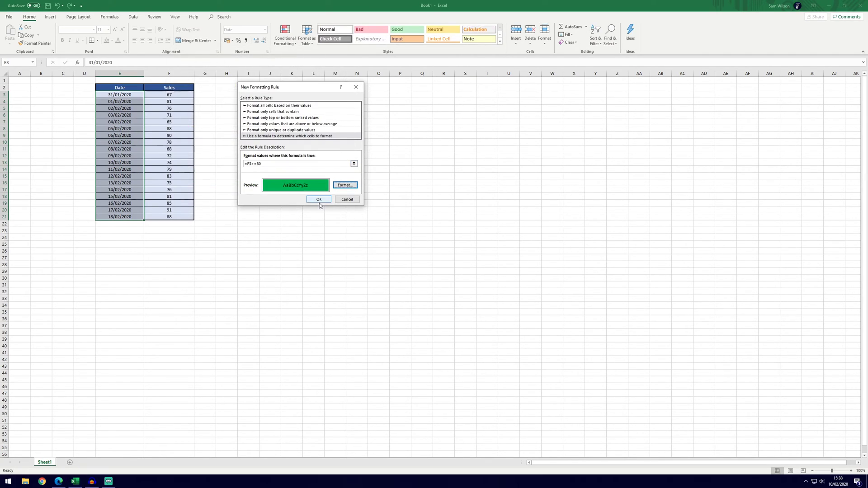
click(318, 200)
click(248, 183)
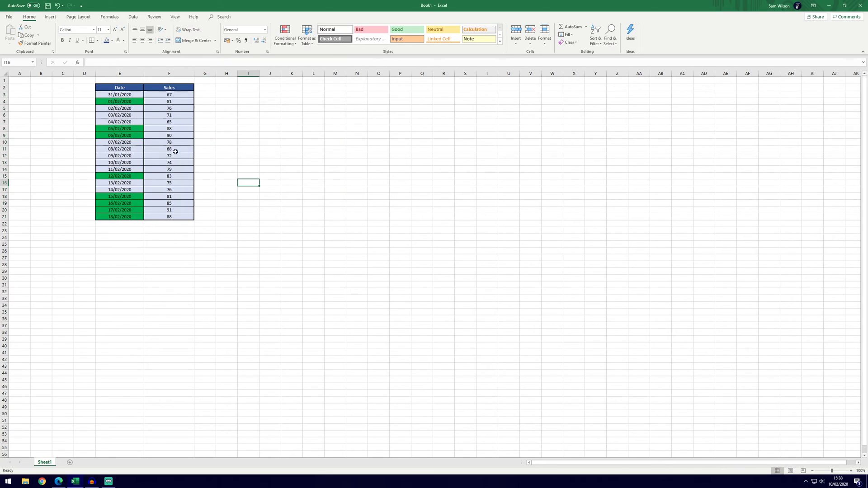
click(123, 103)
click(172, 105)
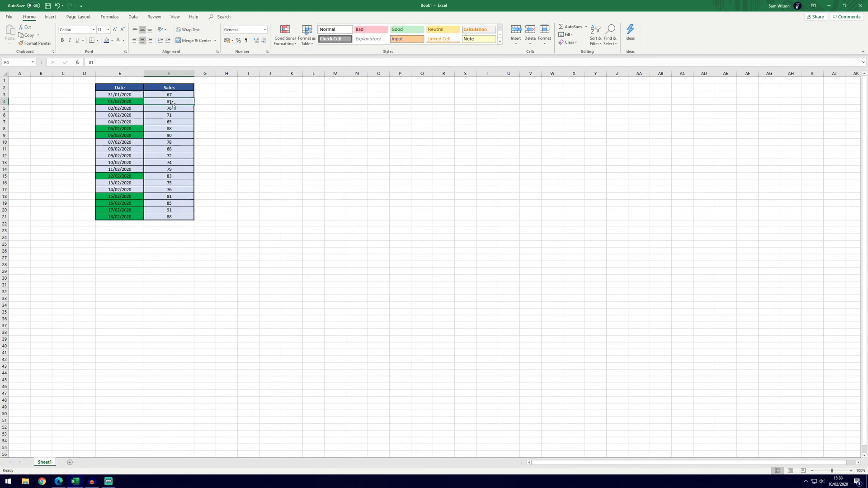
click(286, 43)
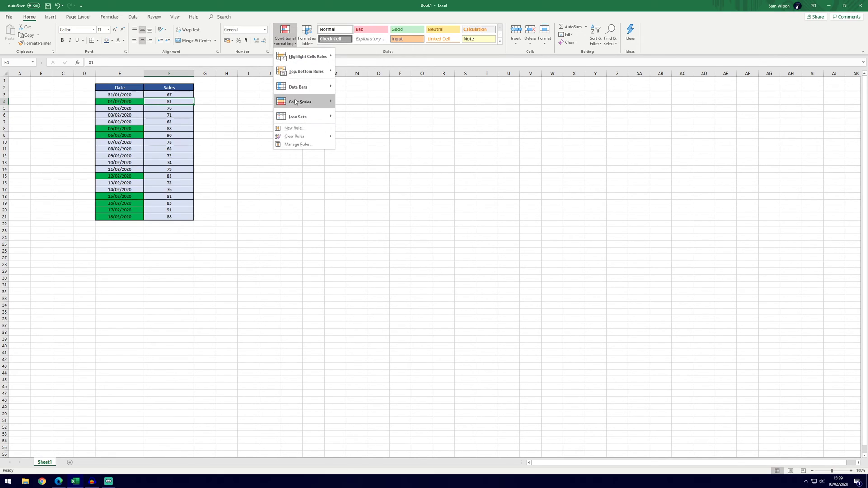
mouse_move(301, 138)
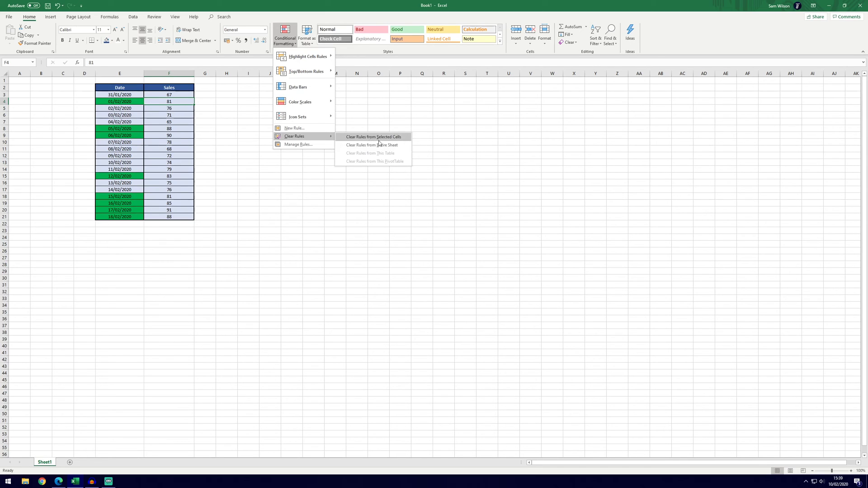
click(299, 144)
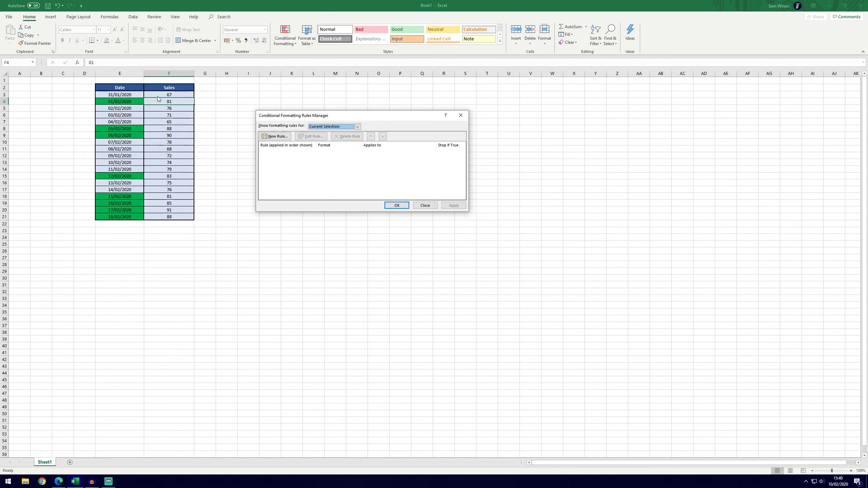
click(355, 128)
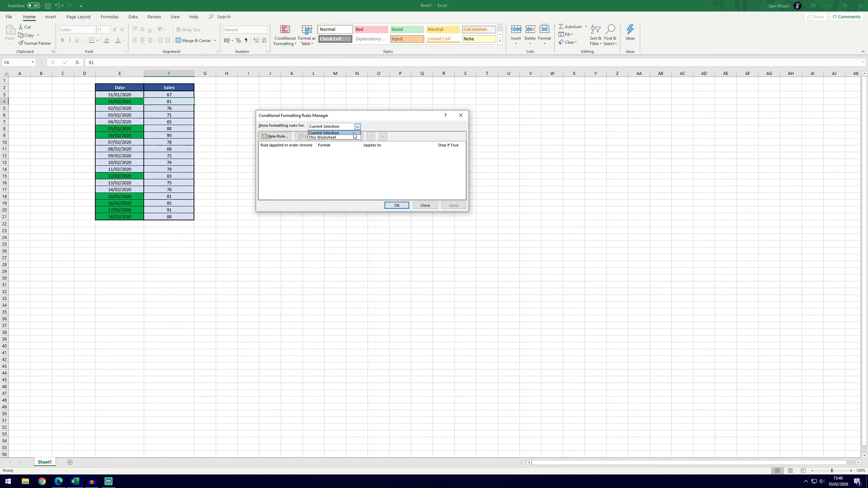
click(355, 137)
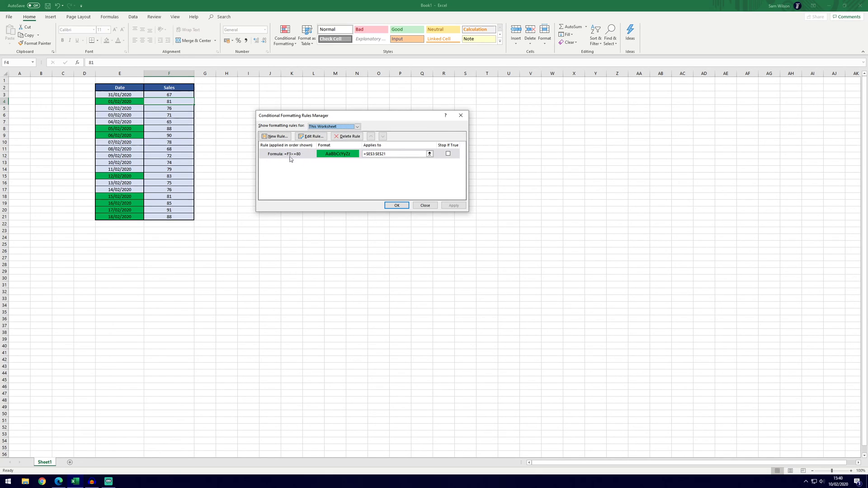
double_click(342, 158)
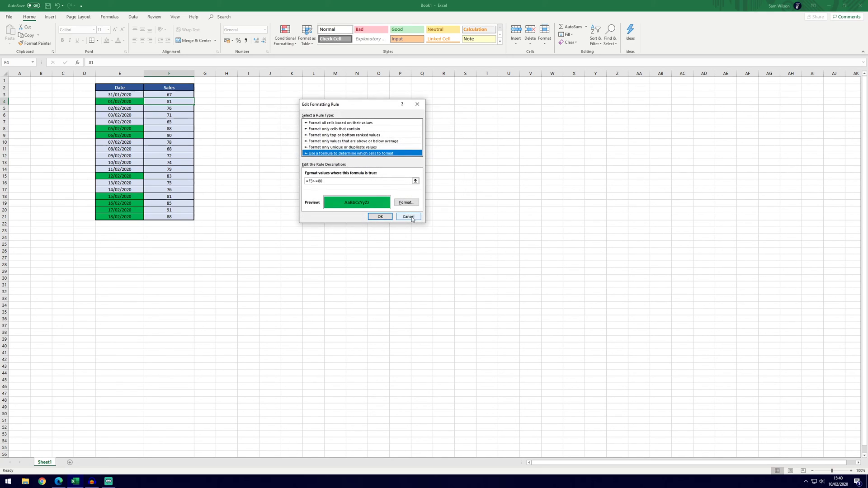
click(408, 217)
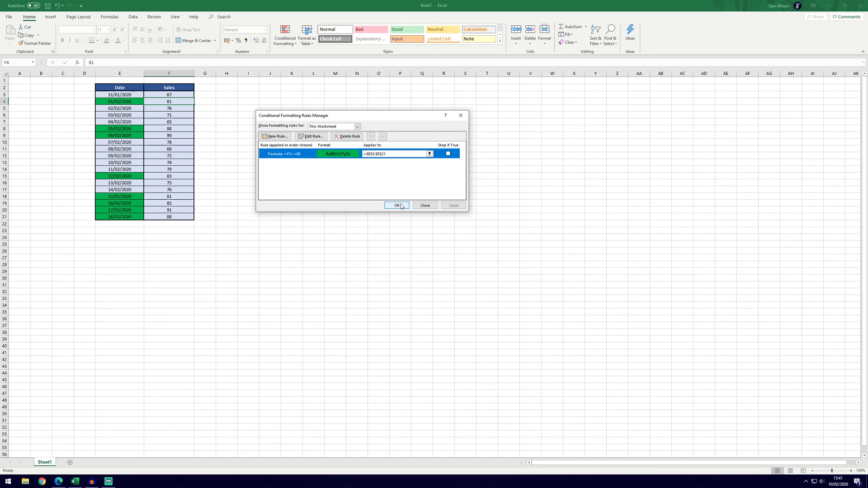
click(402, 207)
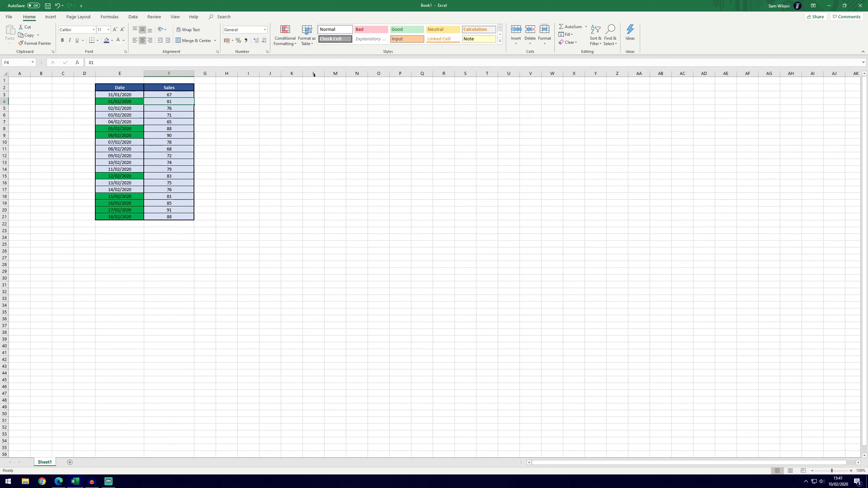
click(285, 36)
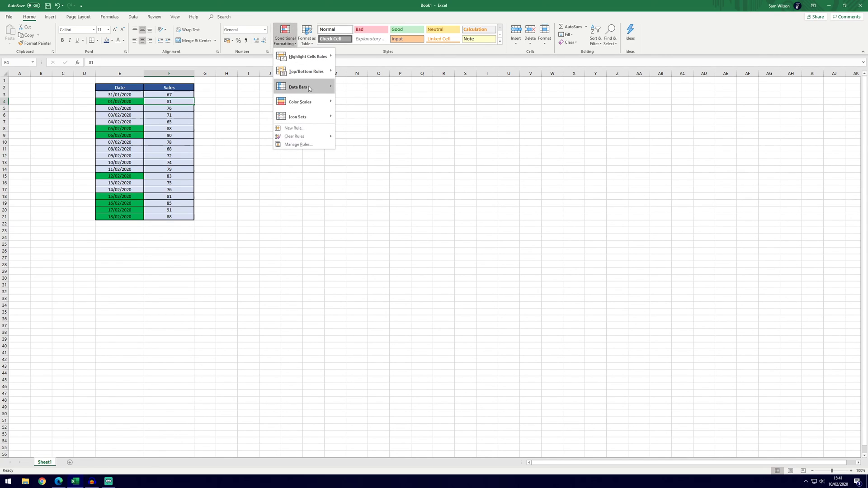
click(454, 109)
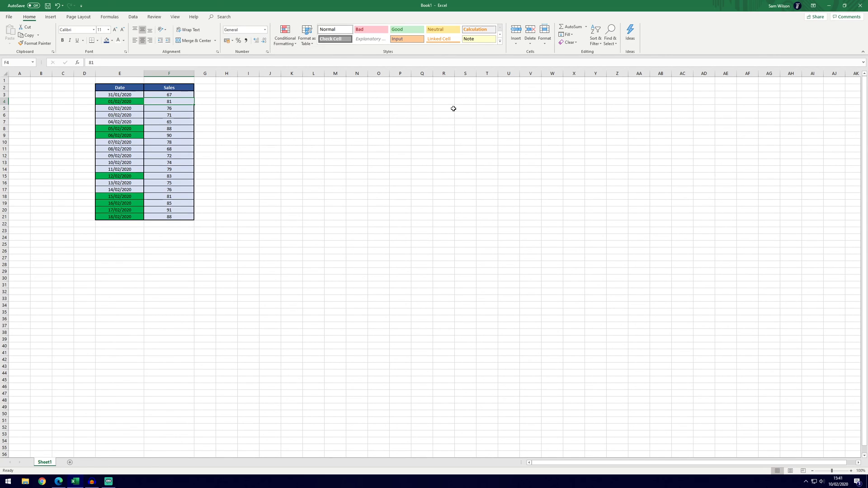
click(293, 45)
click(322, 89)
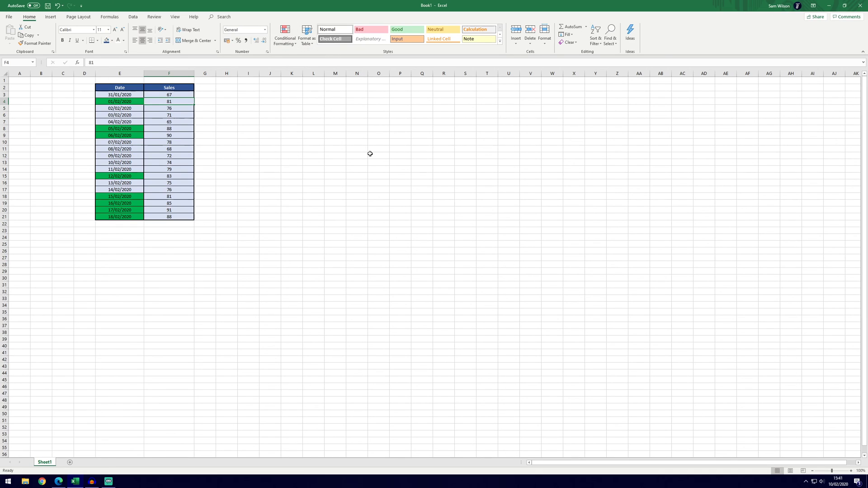